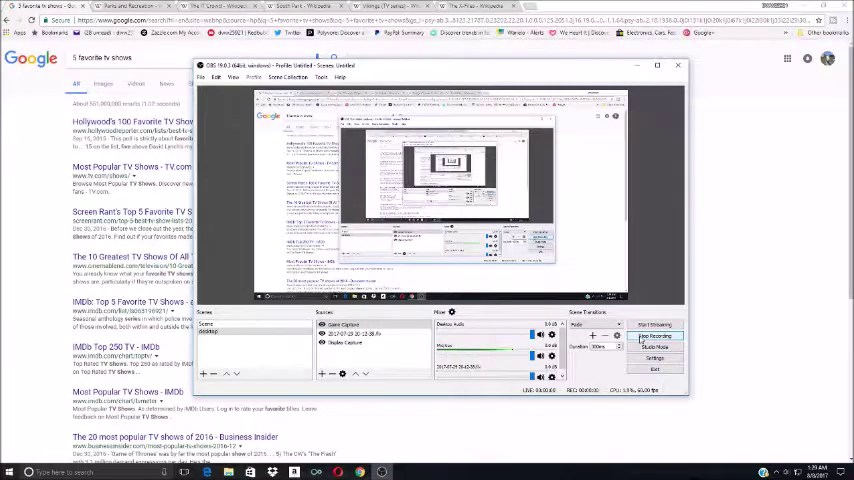
Minimize OBS Studio and show the Parks and Recreation Wikipedia tab.
{"action": "left_click", "coordinate": [637, 65]}
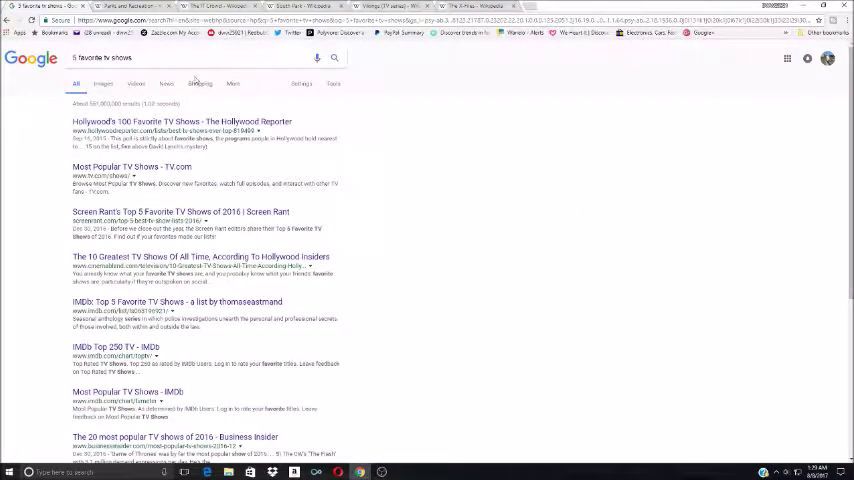
{"action": "left_click", "coordinate": [133, 7]}
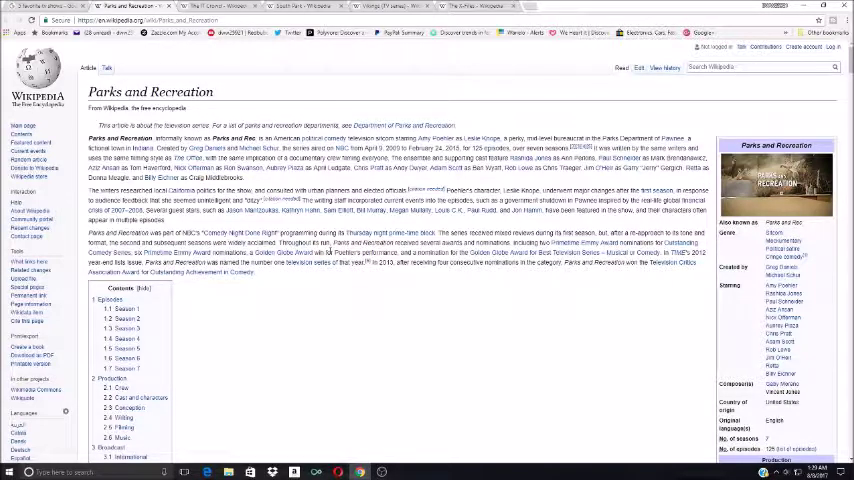
{"action": "scroll", "coordinate": [331, 251], "scroll_direction": "down", "scroll_amount": 2}
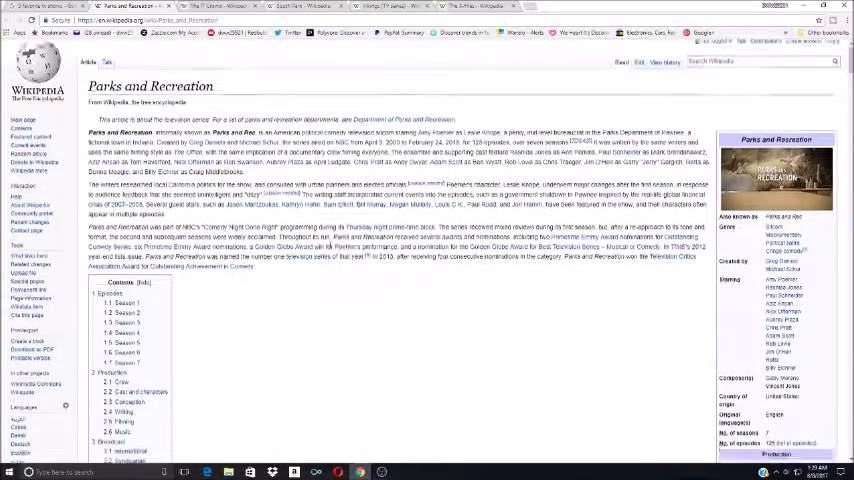
{"action": "scroll", "coordinate": [331, 251], "scroll_direction": "down", "scroll_amount": 3}
{"action": "scroll", "coordinate": [331, 251], "scroll_direction": "down", "scroll_amount": 2}
{"action": "scroll", "coordinate": [331, 253], "scroll_direction": "down", "scroll_amount": 3}
{"action": "scroll", "coordinate": [331, 253], "scroll_direction": "down", "scroll_amount": 3}
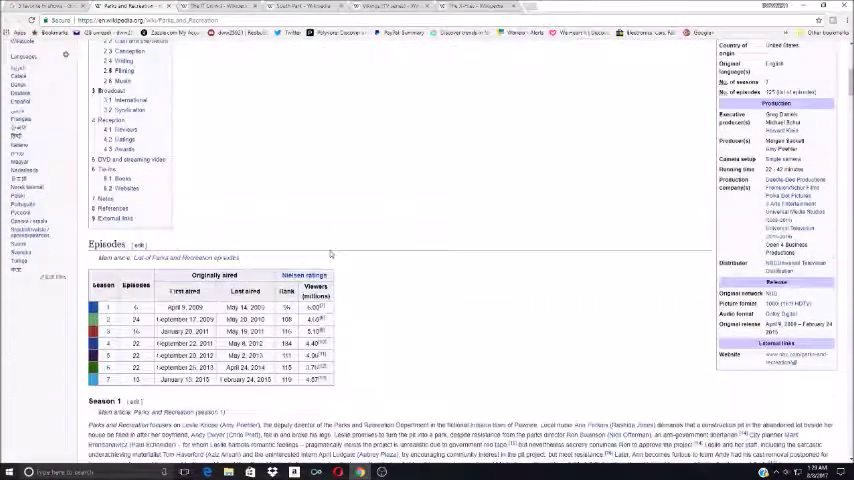
{"action": "scroll", "coordinate": [331, 253], "scroll_direction": "down", "scroll_amount": 3}
{"action": "scroll", "coordinate": [331, 253], "scroll_direction": "down", "scroll_amount": 3}
{"action": "scroll", "coordinate": [331, 253], "scroll_direction": "down", "scroll_amount": 3}
{"action": "scroll", "coordinate": [331, 253], "scroll_direction": "down", "scroll_amount": 2}
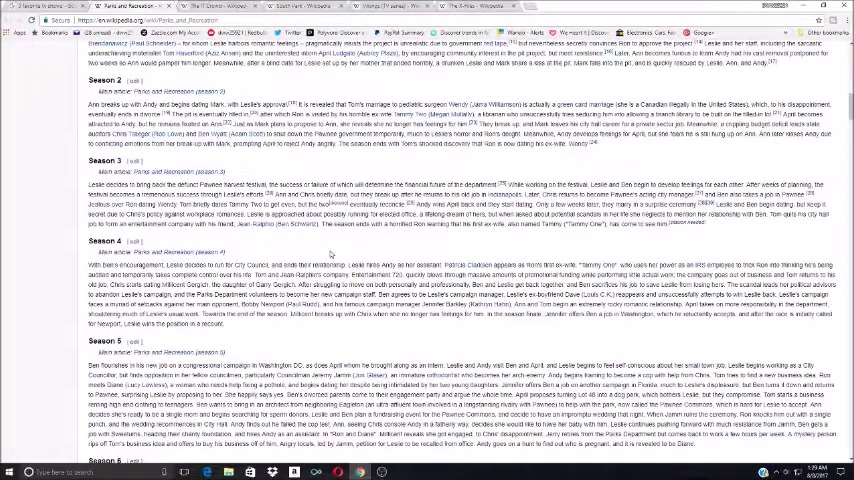
{"action": "scroll", "coordinate": [331, 253], "scroll_direction": "down", "scroll_amount": 3}
{"action": "scroll", "coordinate": [331, 253], "scroll_direction": "down", "scroll_amount": 3}
{"action": "scroll", "coordinate": [331, 253], "scroll_direction": "up", "scroll_amount": 3}
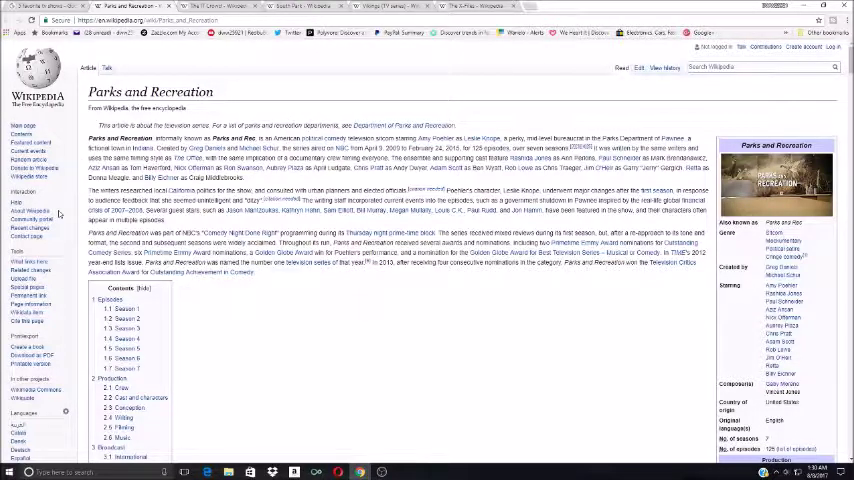
{"action": "scroll", "coordinate": [59, 214], "scroll_direction": "down", "scroll_amount": 3}
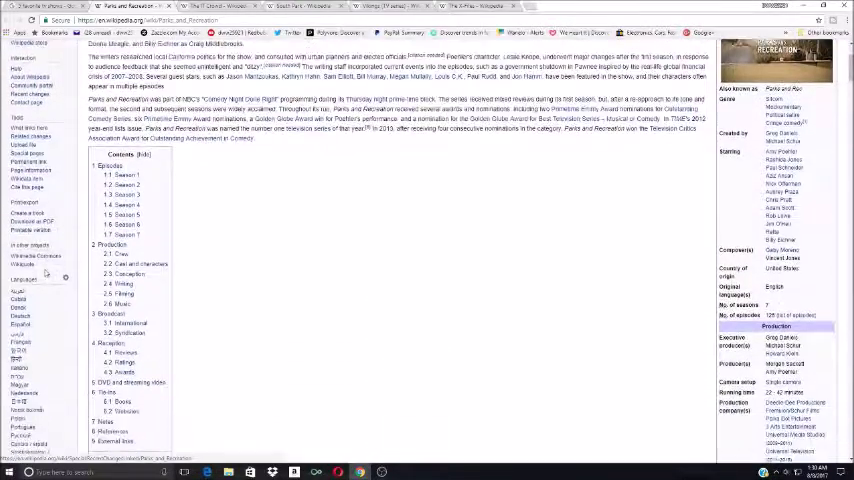
{"action": "scroll", "coordinate": [46, 272], "scroll_direction": "down", "scroll_amount": 3}
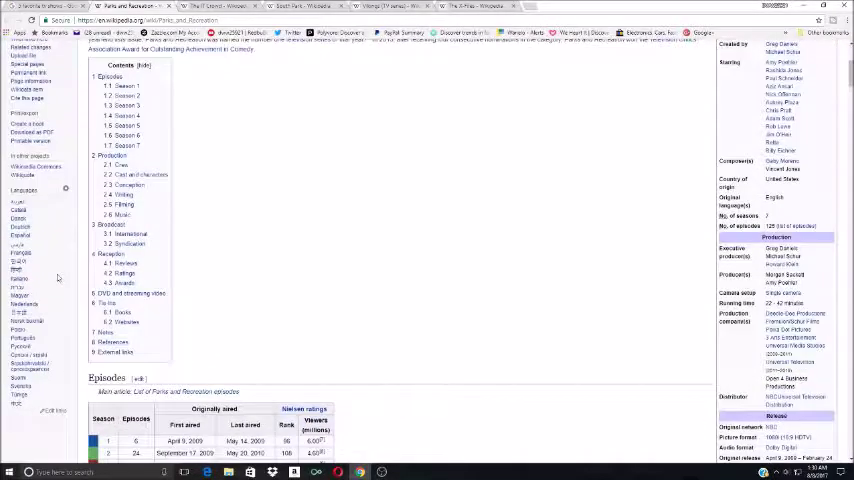
{"action": "scroll", "coordinate": [38, 182], "scroll_direction": "up", "scroll_amount": 8}
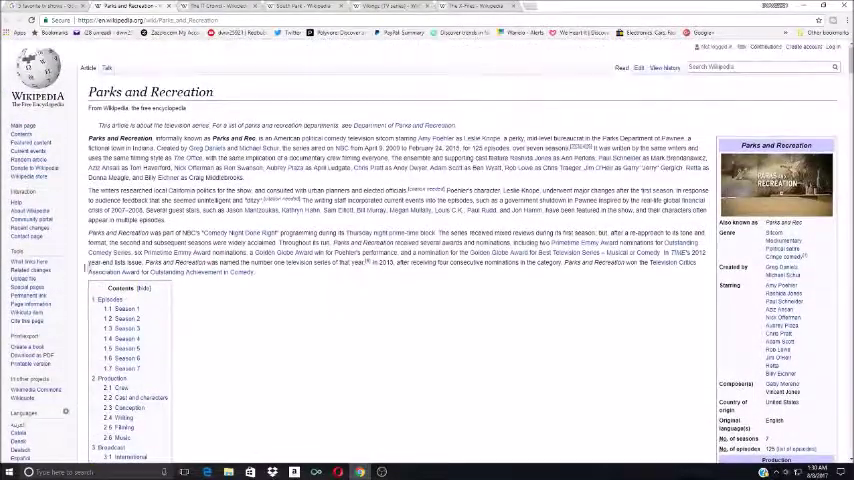
{"action": "scroll", "coordinate": [365, 182], "scroll_direction": "down", "scroll_amount": 5}
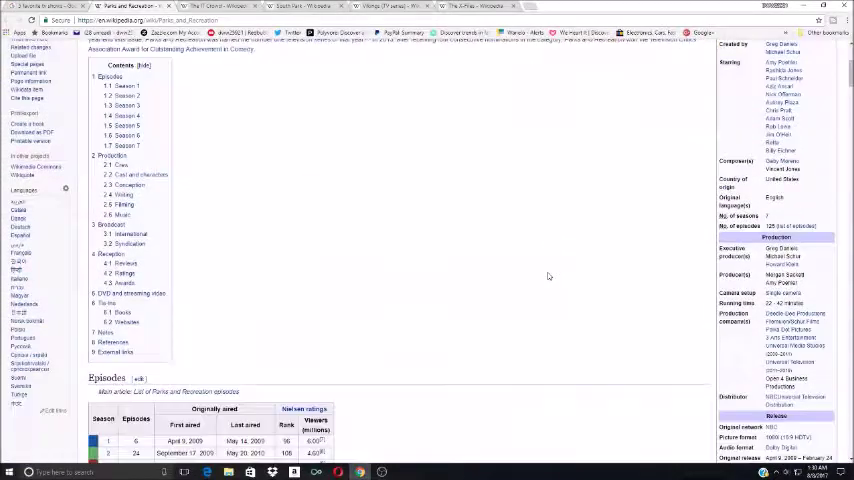
{"action": "scroll", "coordinate": [548, 276], "scroll_direction": "down", "scroll_amount": 3}
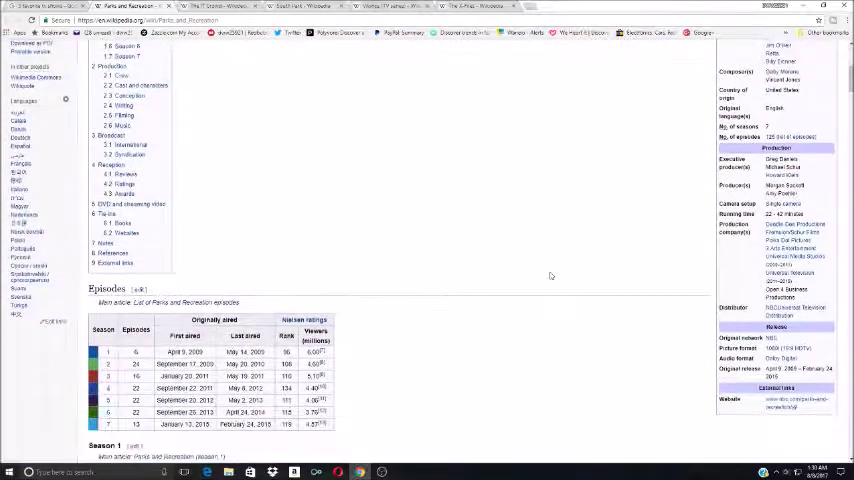
{"action": "scroll", "coordinate": [550, 276], "scroll_direction": "down", "scroll_amount": 3}
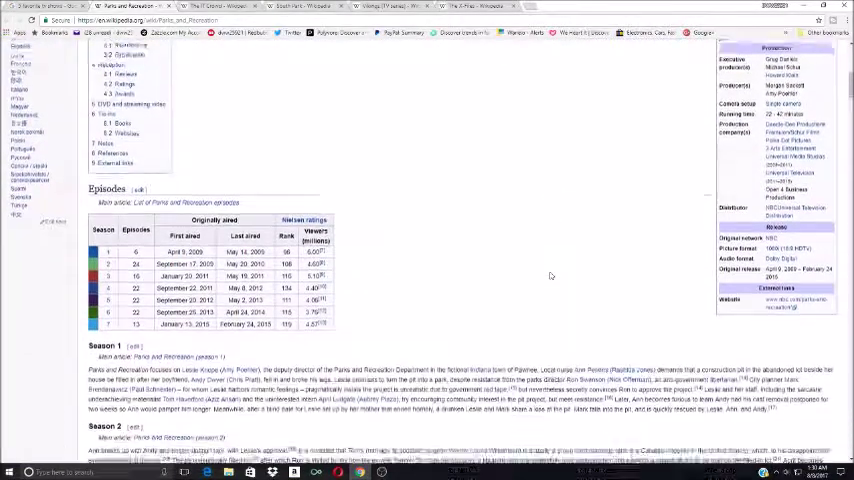
{"action": "scroll", "coordinate": [550, 276], "scroll_direction": "down", "scroll_amount": 2}
{"action": "scroll", "coordinate": [550, 276], "scroll_direction": "up", "scroll_amount": 6}
{"action": "scroll", "coordinate": [550, 276], "scroll_direction": "up", "scroll_amount": 6}
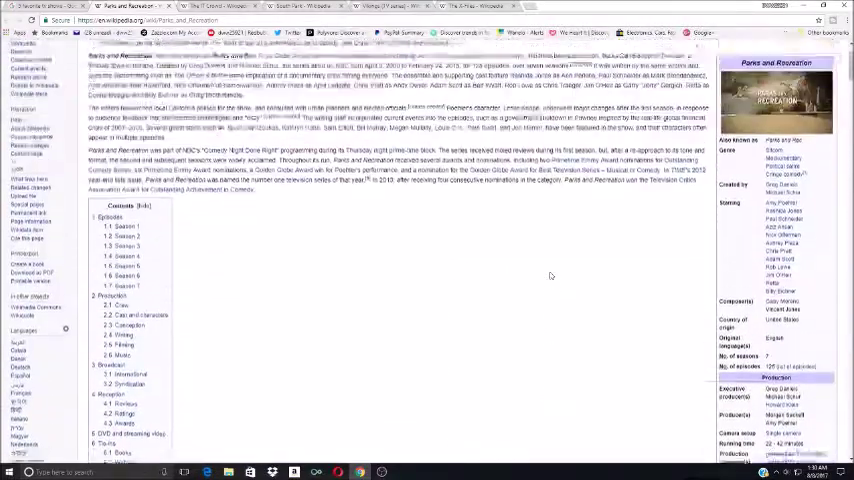
{"action": "scroll", "coordinate": [550, 276], "scroll_direction": "up", "scroll_amount": 3}
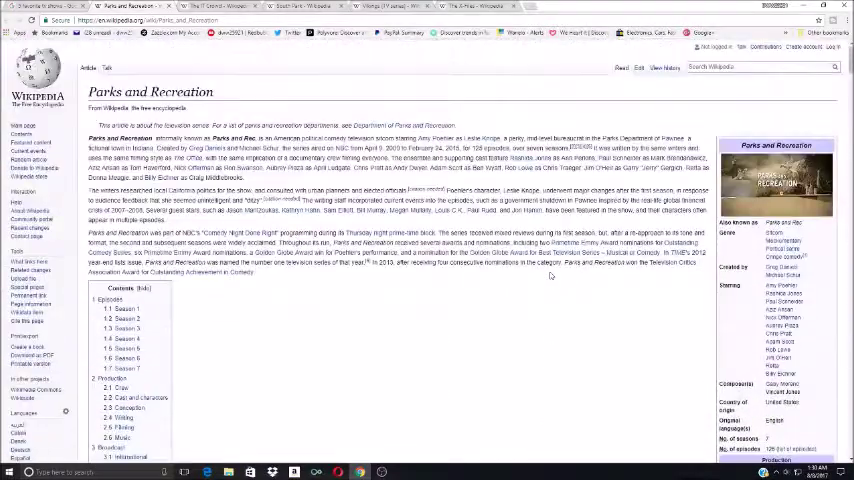
{"action": "left_click", "coordinate": [220, 7]}
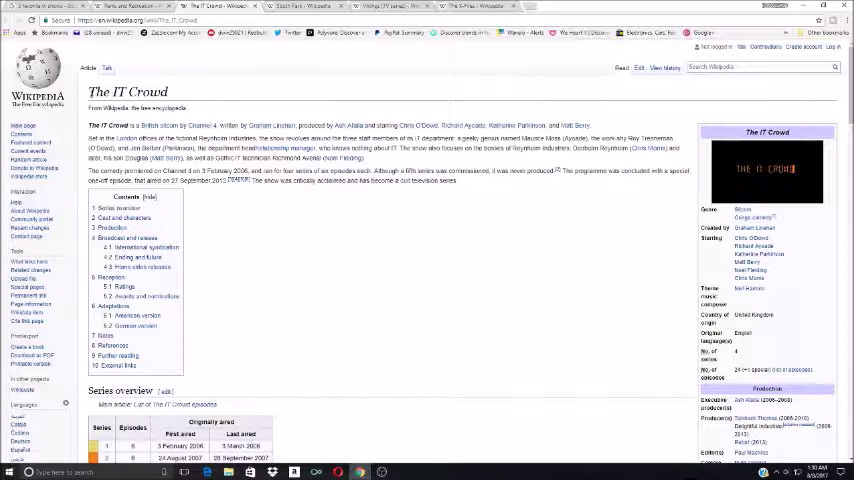
Highlight and deselect The IT Crowd title, then switch to the South Park article.
{"action": "left_click_drag", "start_coordinate": [87, 91], "coordinate": [194, 95]}
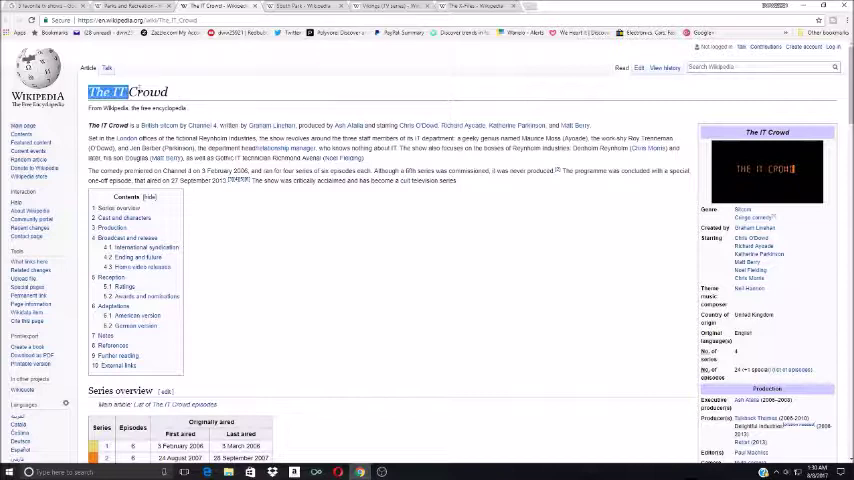
{"action": "left_click", "coordinate": [217, 95]}
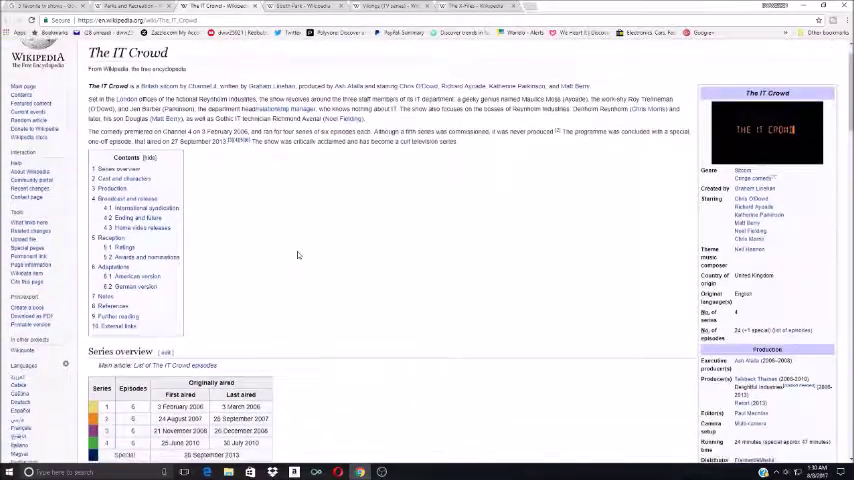
{"action": "scroll", "coordinate": [297, 255], "scroll_direction": "down", "scroll_amount": 3}
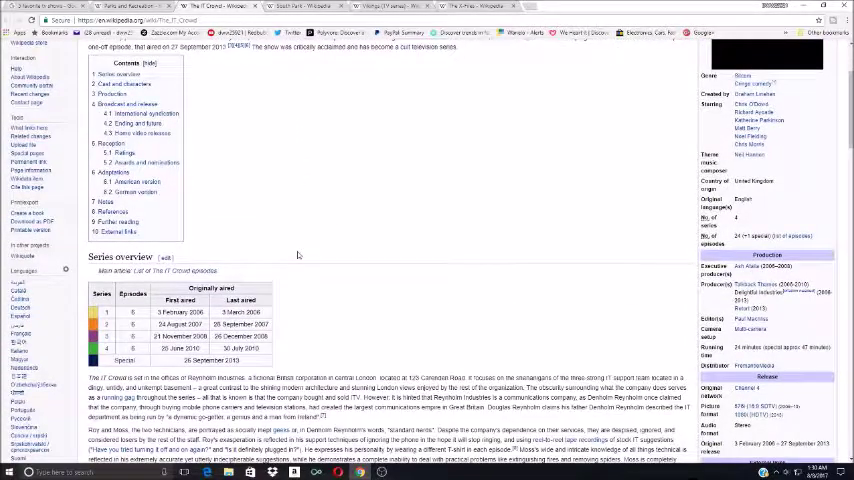
{"action": "scroll", "coordinate": [297, 255], "scroll_direction": "down", "scroll_amount": 3}
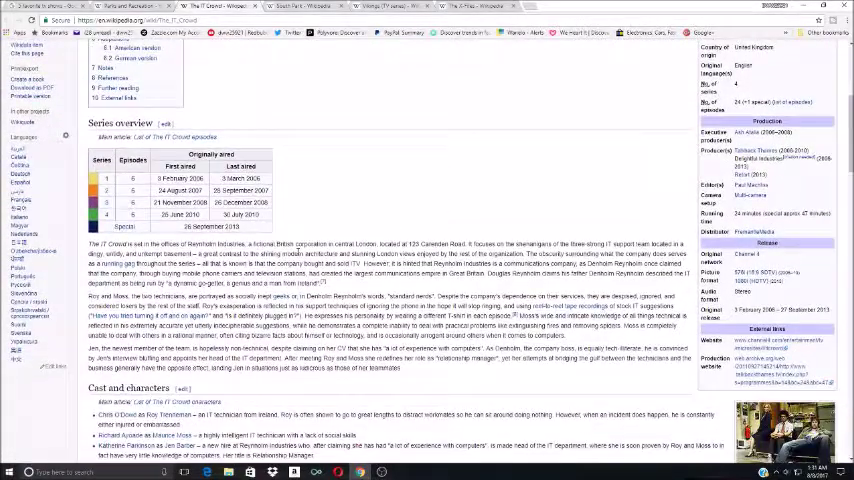
{"action": "scroll", "coordinate": [297, 255], "scroll_direction": "down", "scroll_amount": 3}
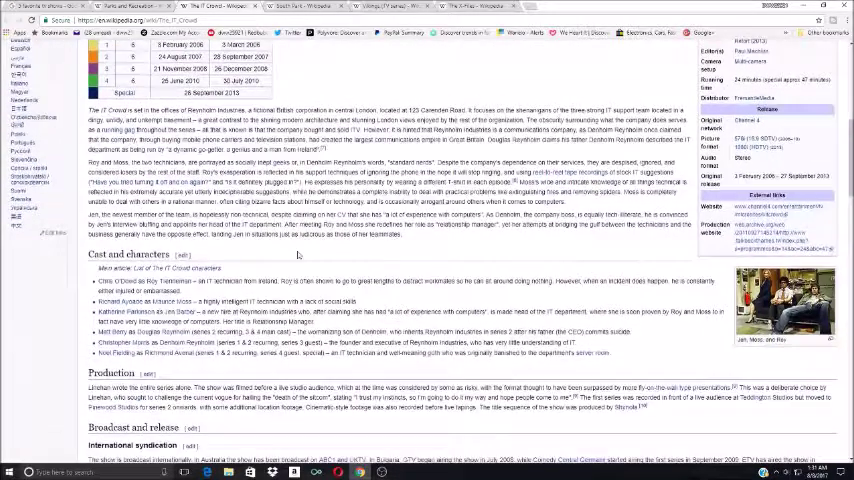
{"action": "scroll", "coordinate": [297, 255], "scroll_direction": "down", "scroll_amount": 3}
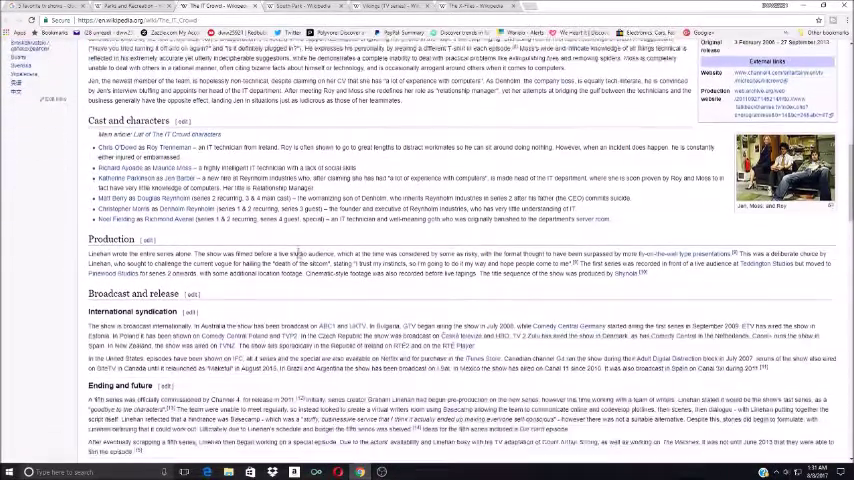
{"action": "scroll", "coordinate": [297, 255], "scroll_direction": "down", "scroll_amount": 3}
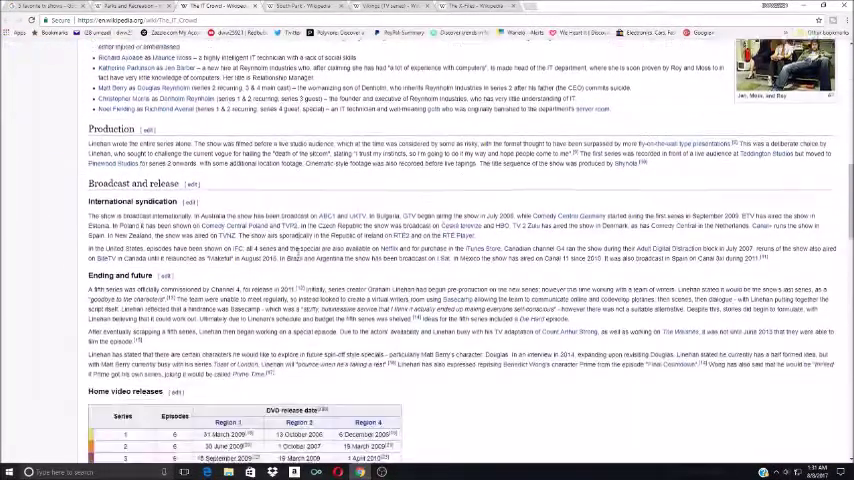
{"action": "scroll", "coordinate": [297, 255], "scroll_direction": "down", "scroll_amount": 2}
{"action": "scroll", "coordinate": [297, 255], "scroll_direction": "down", "scroll_amount": 3}
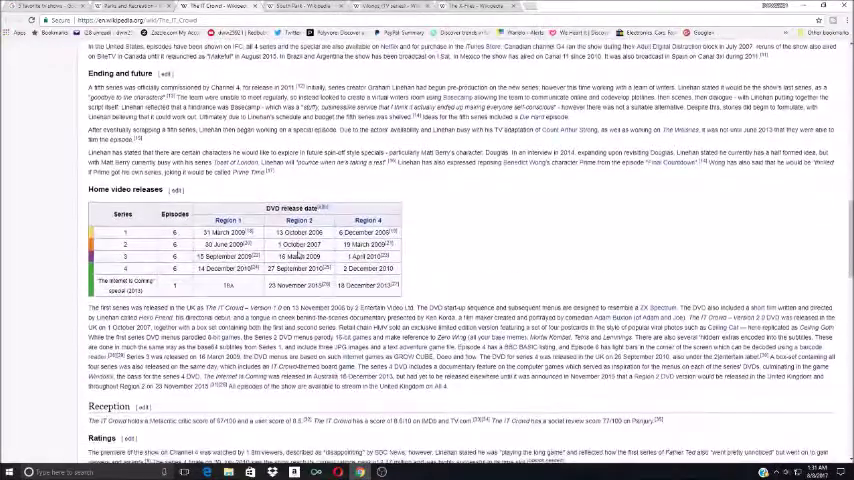
{"action": "scroll", "coordinate": [297, 255], "scroll_direction": "down", "scroll_amount": 2}
{"action": "scroll", "coordinate": [297, 255], "scroll_direction": "down", "scroll_amount": 2}
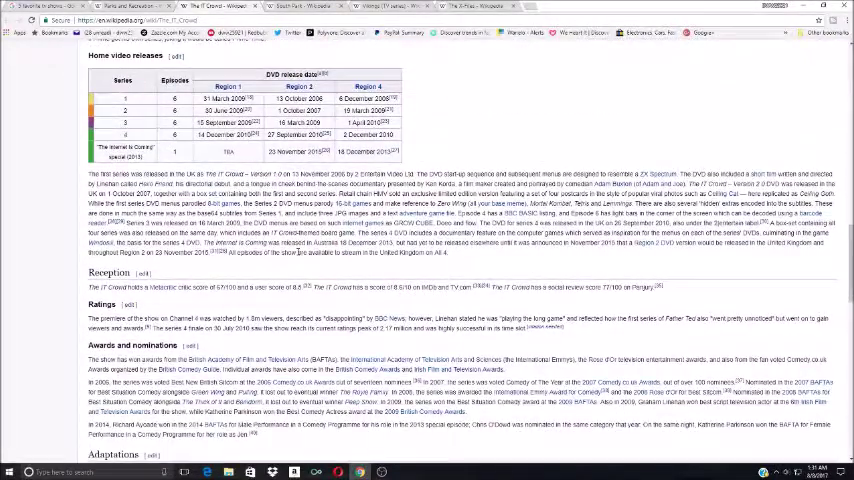
{"action": "scroll", "coordinate": [297, 255], "scroll_direction": "up", "scroll_amount": 4}
{"action": "scroll", "coordinate": [297, 255], "scroll_direction": "up", "scroll_amount": 5}
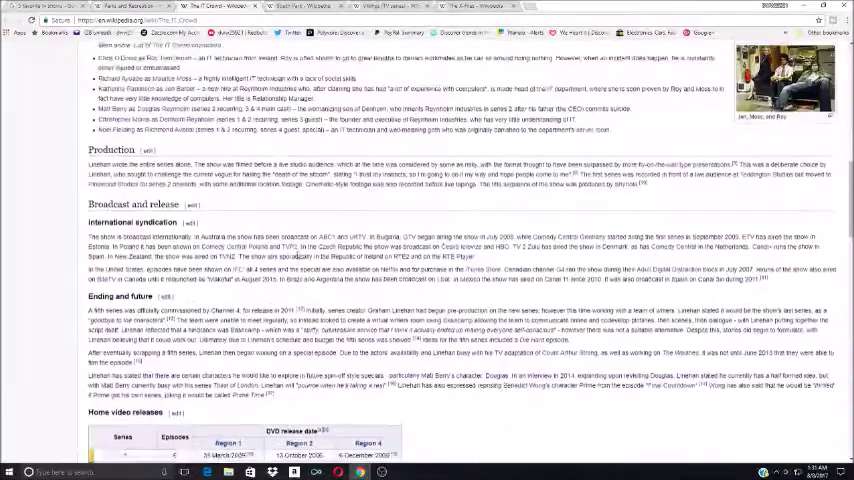
{"action": "scroll", "coordinate": [297, 255], "scroll_direction": "up", "scroll_amount": 5}
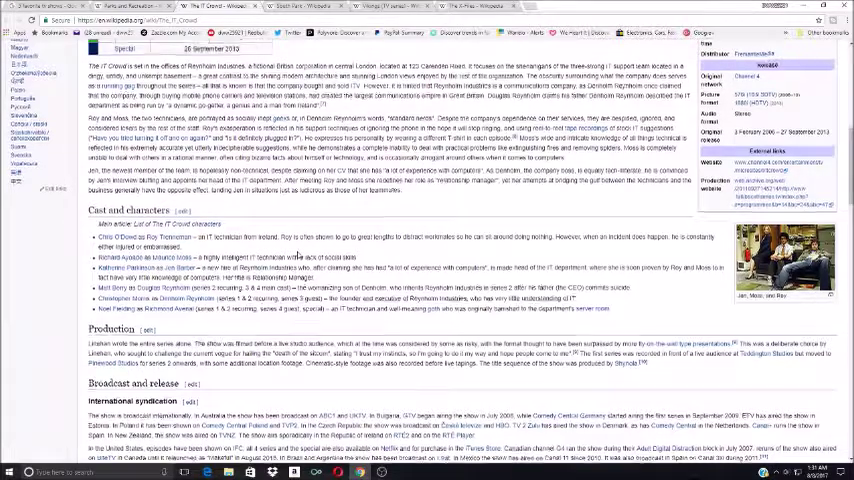
{"action": "scroll", "coordinate": [297, 255], "scroll_direction": "up", "scroll_amount": 5}
{"action": "scroll", "coordinate": [297, 255], "scroll_direction": "up", "scroll_amount": 5}
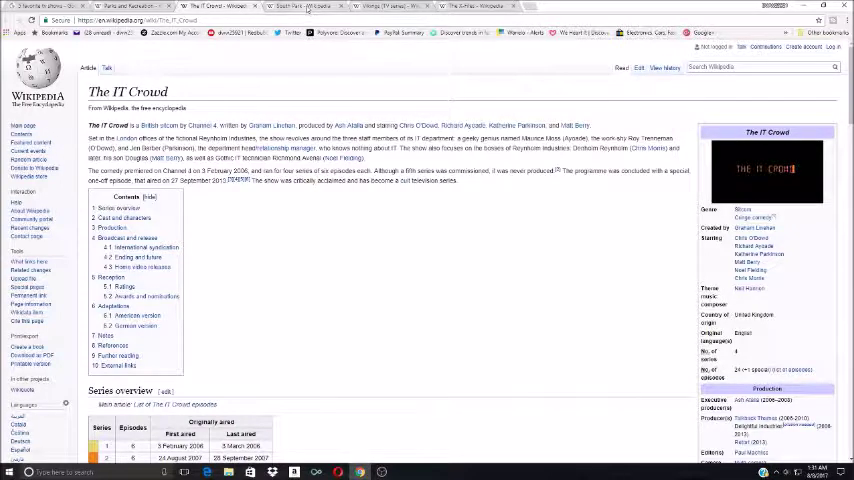
{"action": "left_click", "coordinate": [310, 8]}
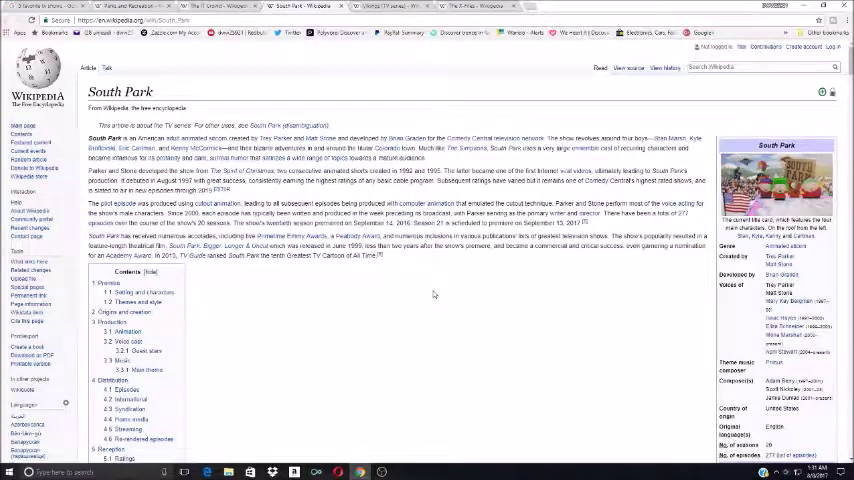
{"action": "scroll", "coordinate": [434, 294], "scroll_direction": "down", "scroll_amount": 4}
{"action": "scroll", "coordinate": [434, 294], "scroll_direction": "down", "scroll_amount": 4}
{"action": "scroll", "coordinate": [434, 294], "scroll_direction": "down", "scroll_amount": 4}
{"action": "scroll", "coordinate": [434, 294], "scroll_direction": "down", "scroll_amount": 3}
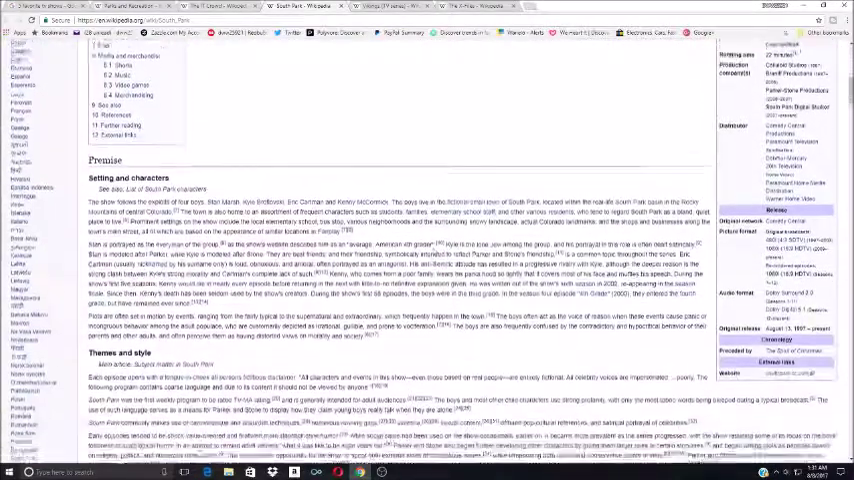
{"action": "scroll", "coordinate": [434, 294], "scroll_direction": "down", "scroll_amount": 3}
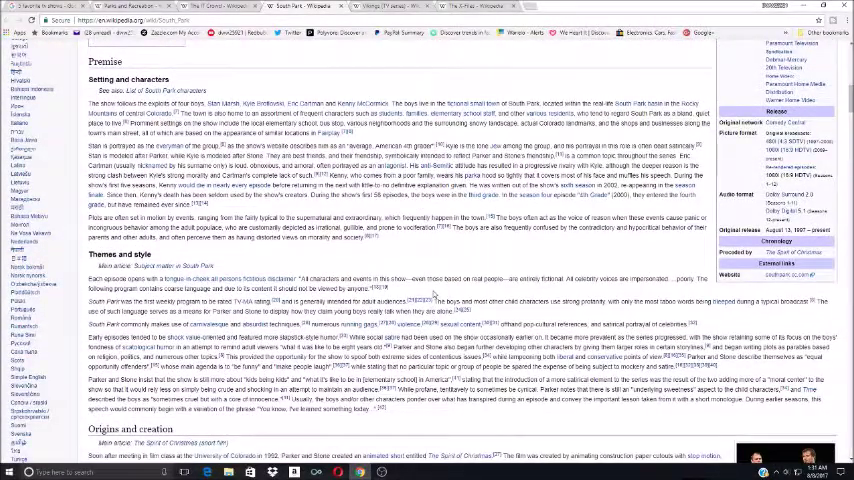
{"action": "scroll", "coordinate": [434, 294], "scroll_direction": "down", "scroll_amount": 3}
{"action": "scroll", "coordinate": [434, 294], "scroll_direction": "down", "scroll_amount": 2}
{"action": "scroll", "coordinate": [434, 294], "scroll_direction": "down", "scroll_amount": 3}
{"action": "scroll", "coordinate": [434, 294], "scroll_direction": "down", "scroll_amount": 3}
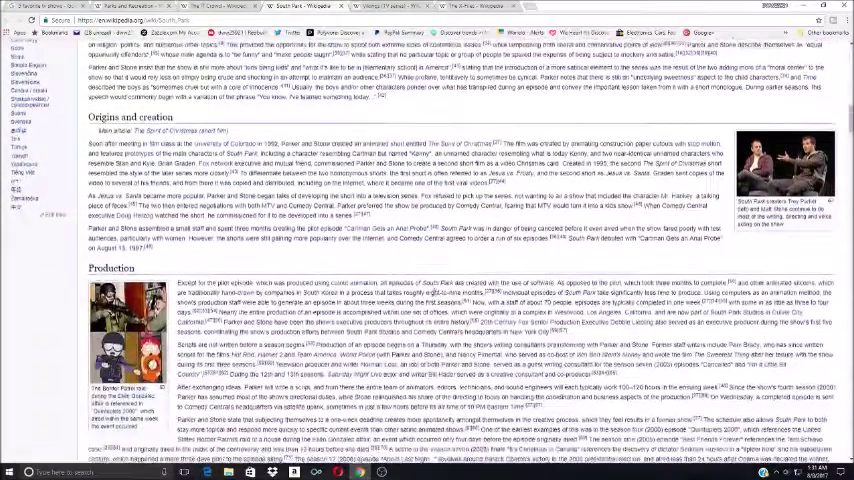
{"action": "scroll", "coordinate": [434, 294], "scroll_direction": "down", "scroll_amount": 3}
{"action": "scroll", "coordinate": [434, 294], "scroll_direction": "down", "scroll_amount": 3}
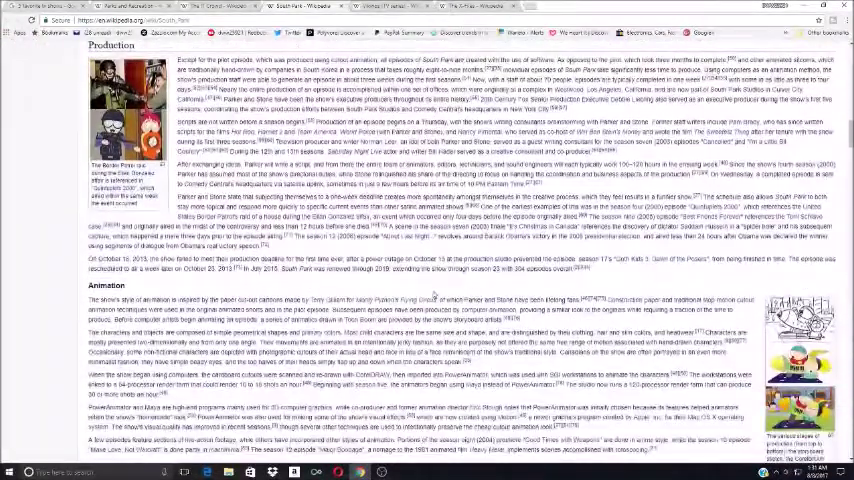
{"action": "scroll", "coordinate": [434, 294], "scroll_direction": "down", "scroll_amount": 3}
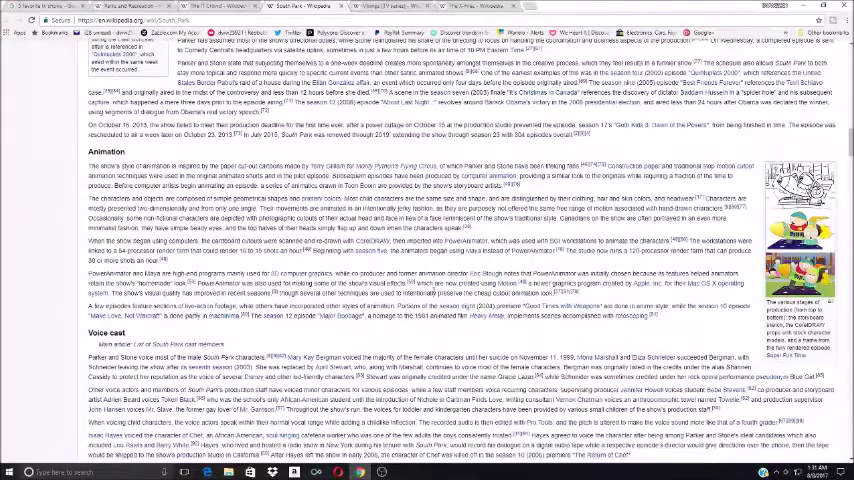
{"action": "scroll", "coordinate": [434, 294], "scroll_direction": "down", "scroll_amount": 3}
{"action": "scroll", "coordinate": [434, 294], "scroll_direction": "down", "scroll_amount": 2}
{"action": "scroll", "coordinate": [434, 294], "scroll_direction": "down", "scroll_amount": 3}
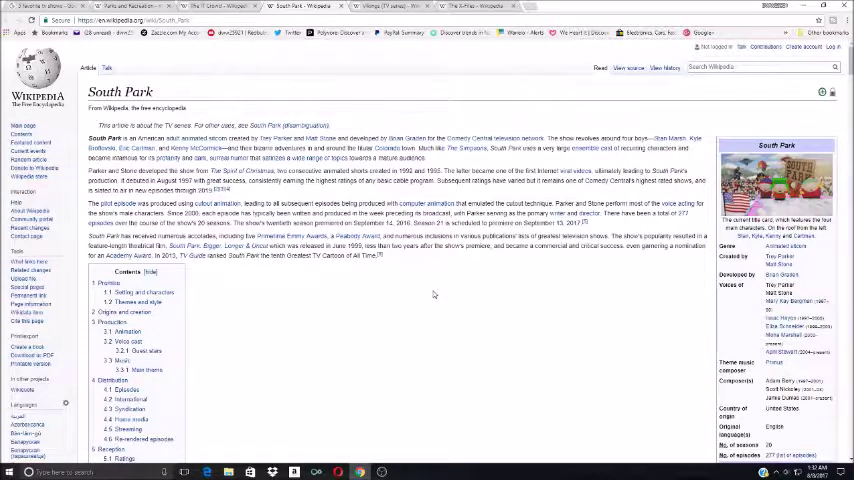
{"action": "scroll", "coordinate": [434, 294], "scroll_direction": "down", "scroll_amount": 8}
{"action": "scroll", "coordinate": [434, 294], "scroll_direction": "down", "scroll_amount": 5}
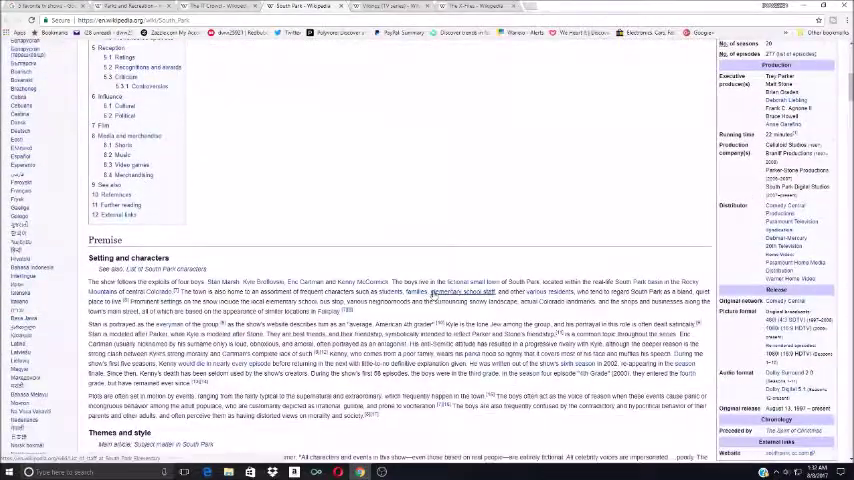
{"action": "scroll", "coordinate": [434, 294], "scroll_direction": "up", "scroll_amount": 6}
{"action": "scroll", "coordinate": [434, 294], "scroll_direction": "up", "scroll_amount": 6}
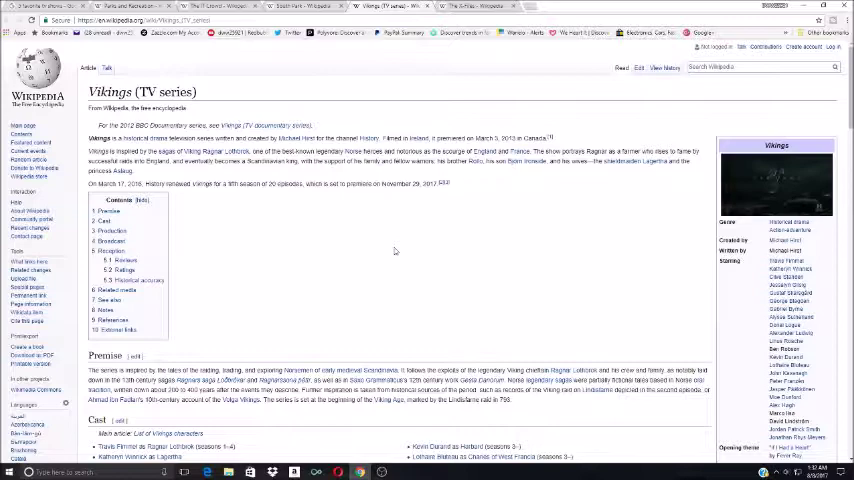
{"action": "scroll", "coordinate": [395, 250], "scroll_direction": "down", "scroll_amount": 3}
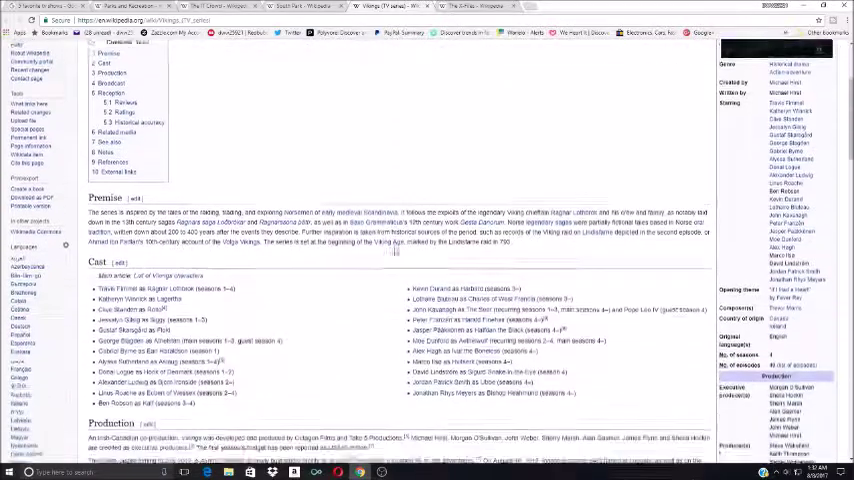
{"action": "scroll", "coordinate": [395, 250], "scroll_direction": "down", "scroll_amount": 3}
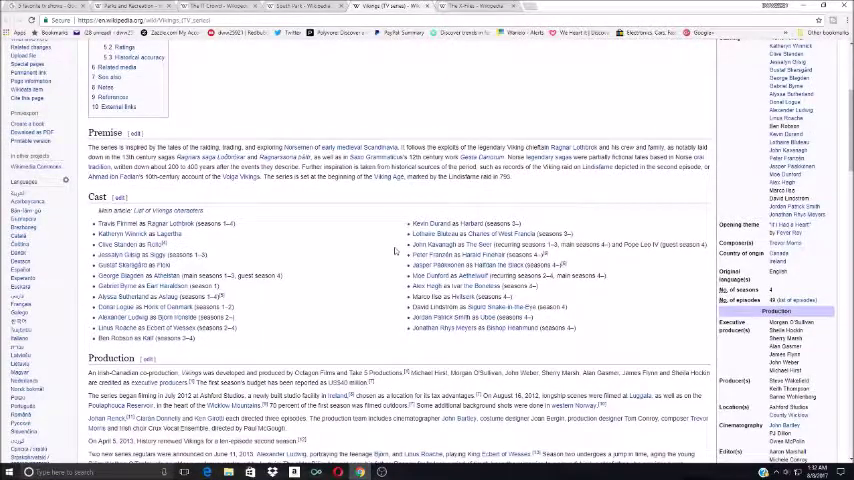
{"action": "scroll", "coordinate": [395, 250], "scroll_direction": "down", "scroll_amount": 3}
{"action": "scroll", "coordinate": [395, 250], "scroll_direction": "down", "scroll_amount": 2}
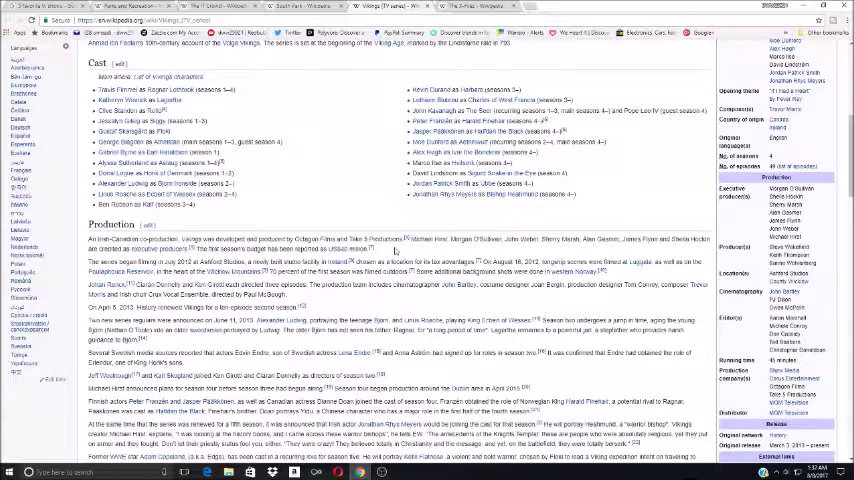
{"action": "scroll", "coordinate": [395, 250], "scroll_direction": "down", "scroll_amount": 1}
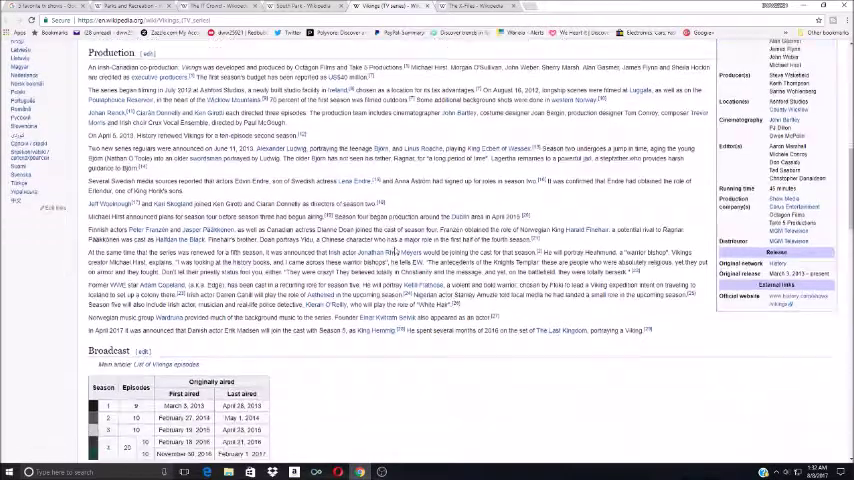
{"action": "scroll", "coordinate": [394, 250], "scroll_direction": "down", "scroll_amount": 4}
{"action": "scroll", "coordinate": [394, 250], "scroll_direction": "down", "scroll_amount": 1}
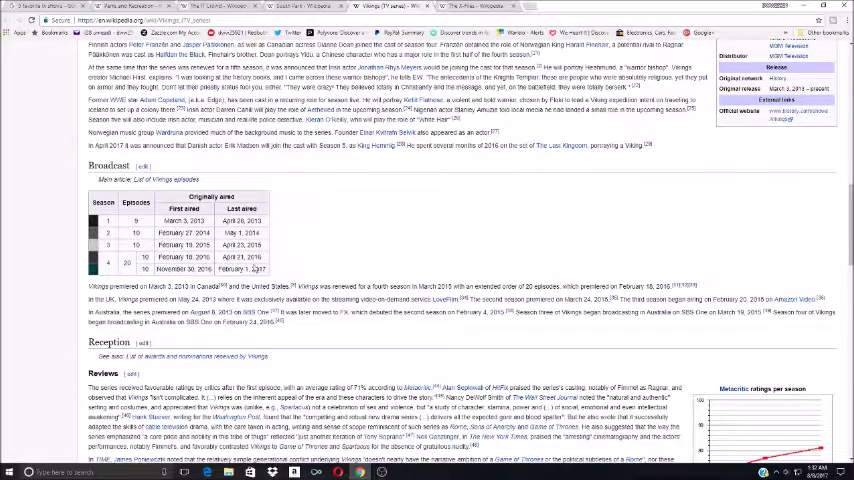
{"action": "double_click", "coordinate": [242, 268]}
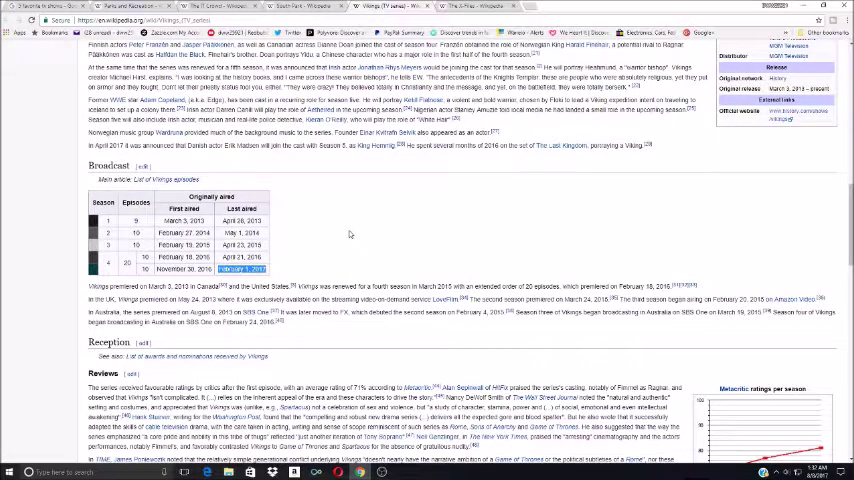
{"action": "scroll", "coordinate": [348, 234], "scroll_direction": "down", "scroll_amount": 3}
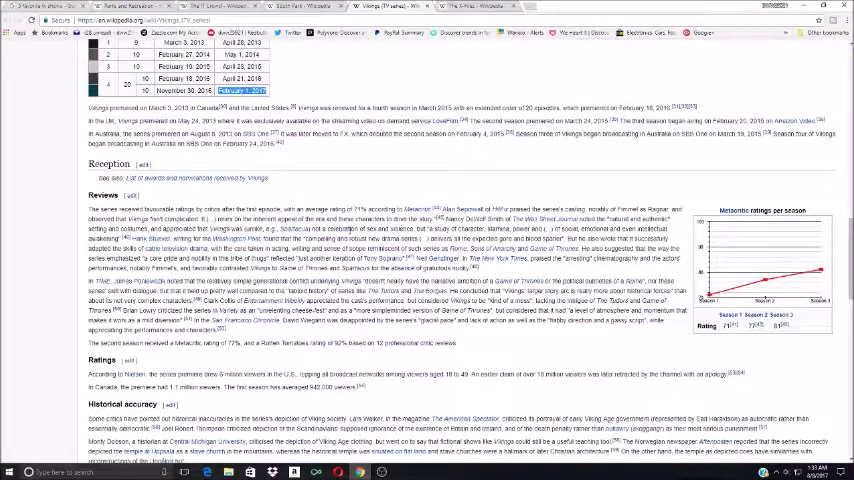
{"action": "scroll", "coordinate": [350, 234], "scroll_direction": "up", "scroll_amount": 4}
{"action": "scroll", "coordinate": [350, 234], "scroll_direction": "up", "scroll_amount": 4}
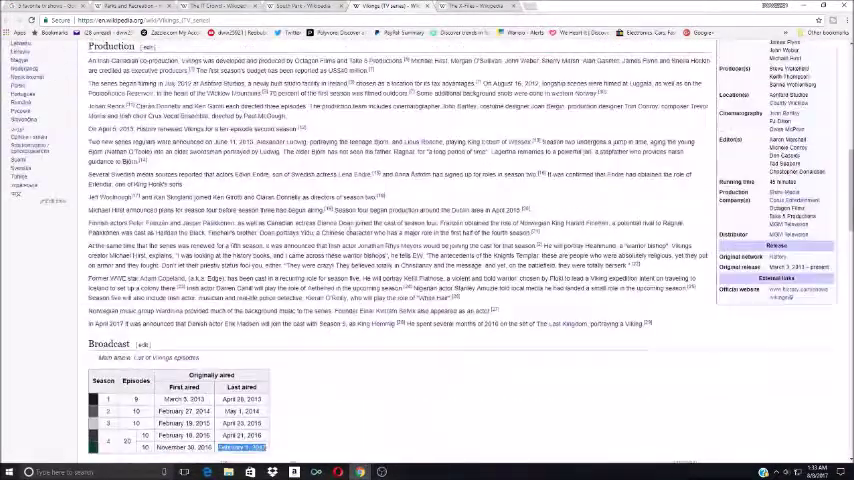
{"action": "scroll", "coordinate": [350, 234], "scroll_direction": "up", "scroll_amount": 4}
{"action": "scroll", "coordinate": [350, 234], "scroll_direction": "up", "scroll_amount": 3}
{"action": "scroll", "coordinate": [350, 234], "scroll_direction": "up", "scroll_amount": 3}
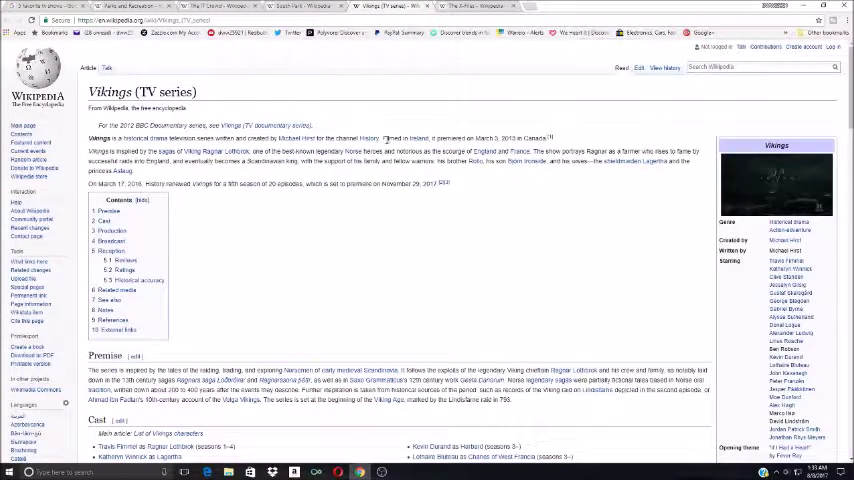
{"action": "left_click", "coordinate": [478, 9]}
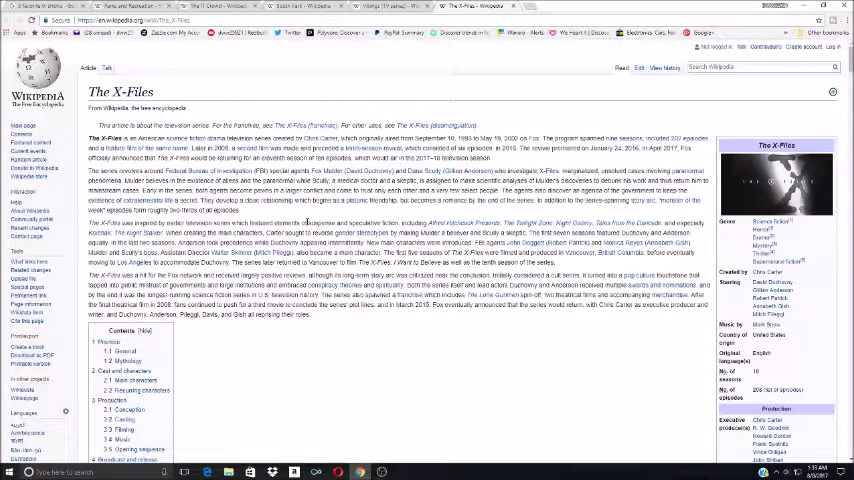
{"action": "left_click_drag", "start_coordinate": [88, 92], "coordinate": [155, 92]}
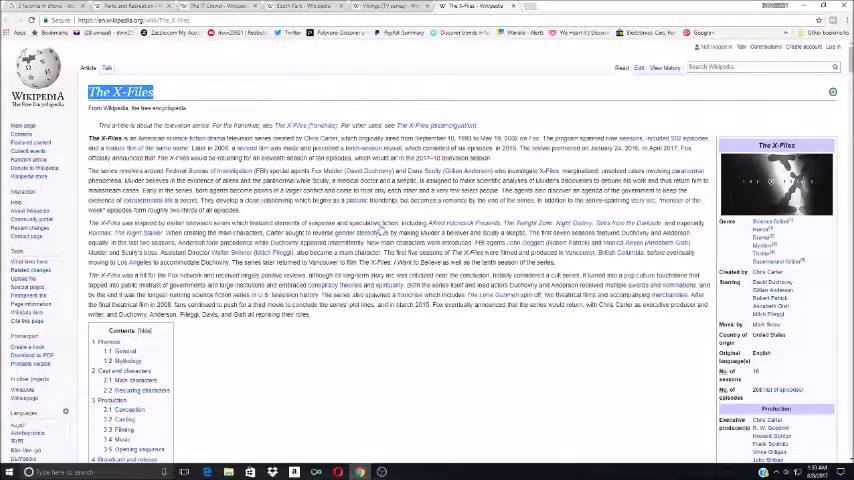
{"action": "left_click", "coordinate": [229, 123]}
{"action": "left_click_drag", "start_coordinate": [341, 180], "coordinate": [345, 189]}
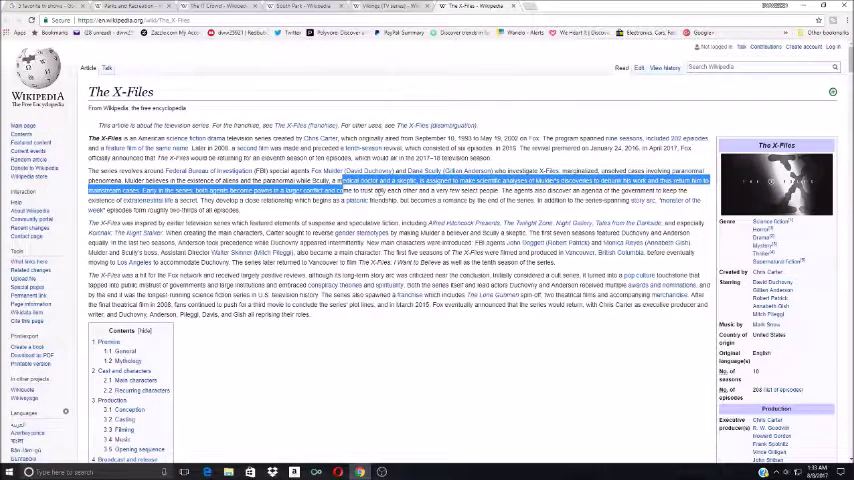
{"action": "left_click", "coordinate": [237, 163]}
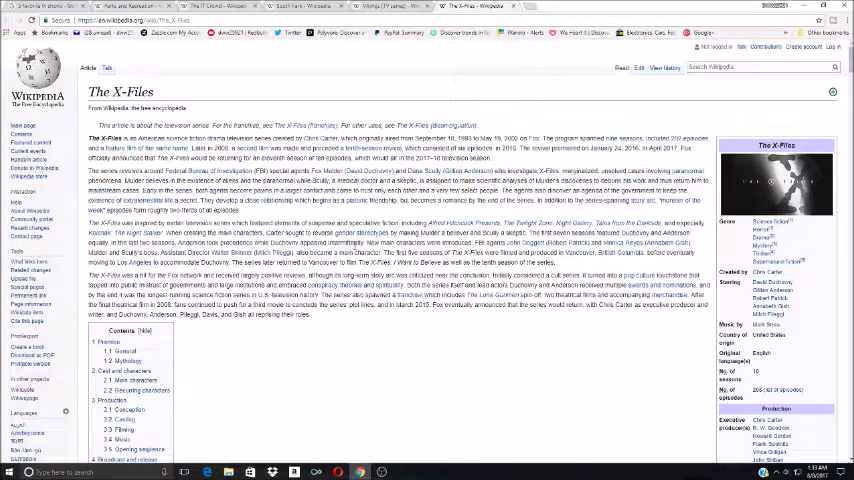
{"action": "left_click_drag", "start_coordinate": [357, 243], "coordinate": [356, 252]}
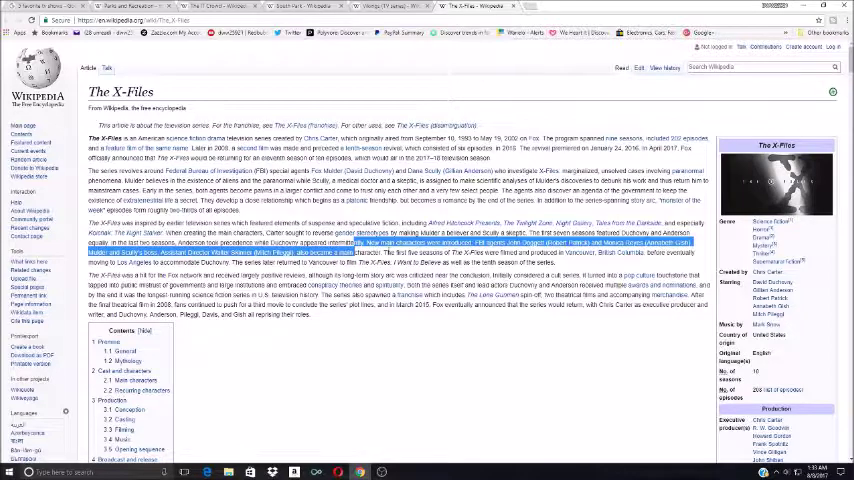
{"action": "left_click", "coordinate": [411, 253]}
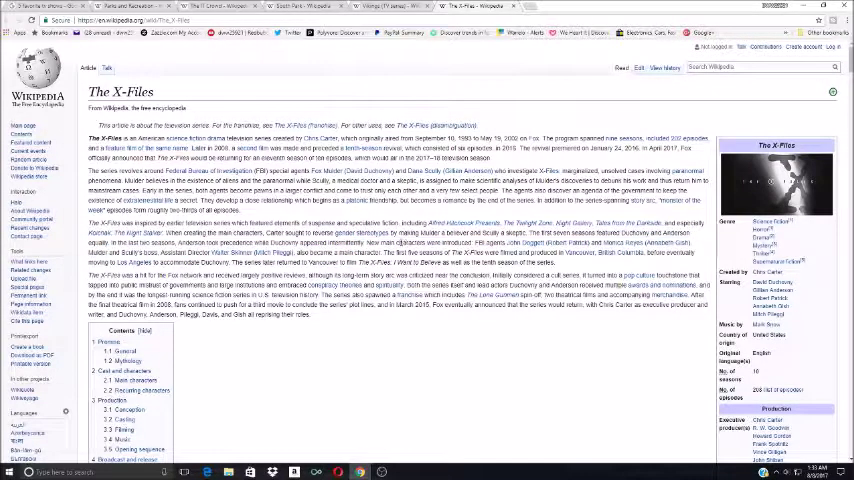
{"action": "left_click_drag", "start_coordinate": [402, 242], "coordinate": [411, 252]}
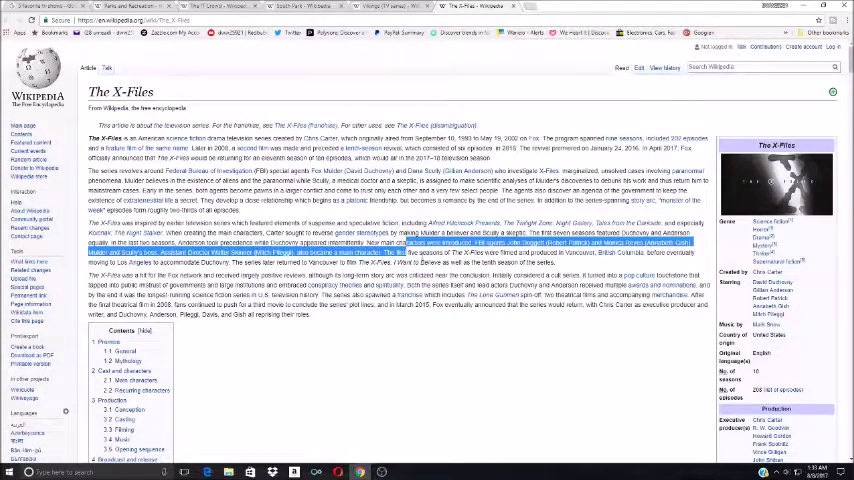
{"action": "scroll", "coordinate": [418, 259], "scroll_direction": "down", "scroll_amount": 3}
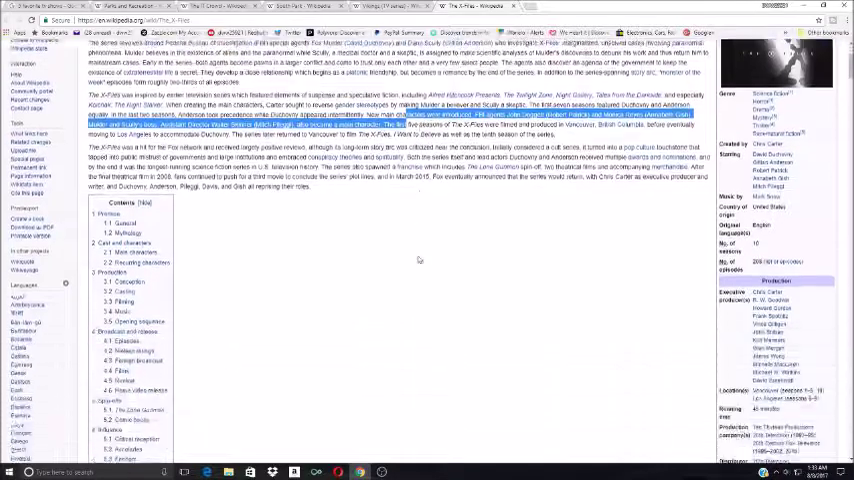
{"action": "scroll", "coordinate": [418, 259], "scroll_direction": "down", "scroll_amount": 3}
{"action": "scroll", "coordinate": [418, 259], "scroll_direction": "down", "scroll_amount": 3}
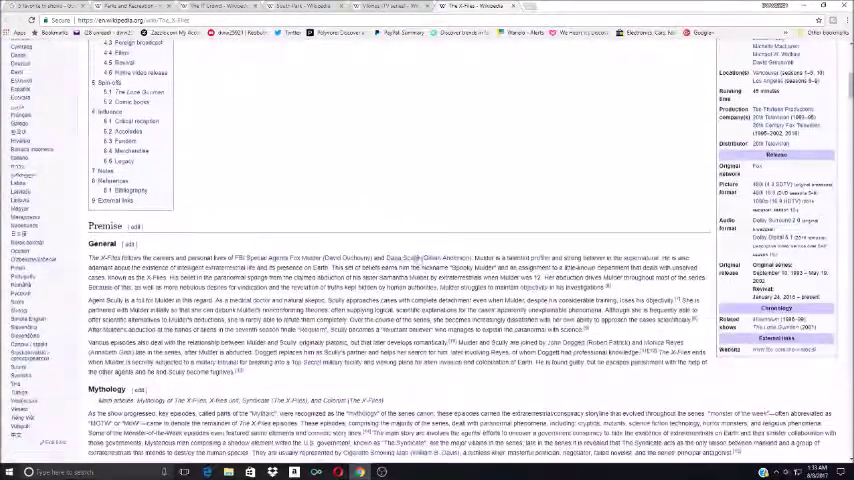
{"action": "scroll", "coordinate": [418, 259], "scroll_direction": "down", "scroll_amount": 3}
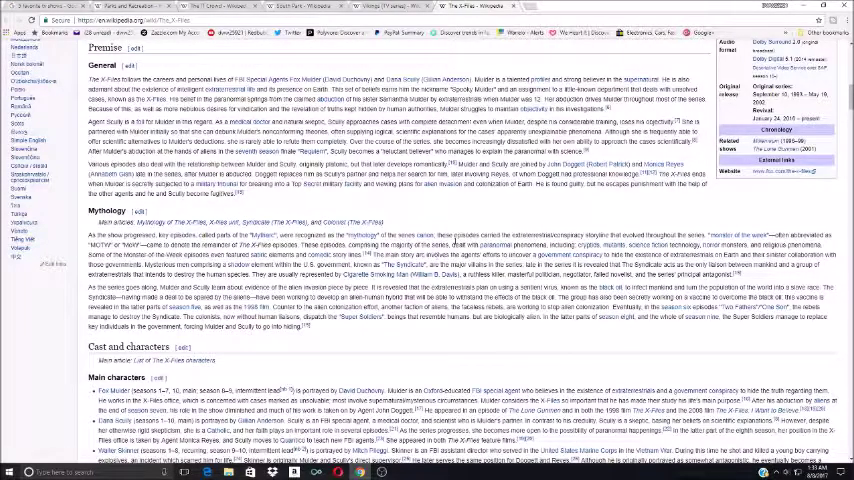
{"action": "scroll", "coordinate": [437, 256], "scroll_direction": "down", "scroll_amount": 3}
{"action": "scroll", "coordinate": [437, 256], "scroll_direction": "down", "scroll_amount": 3}
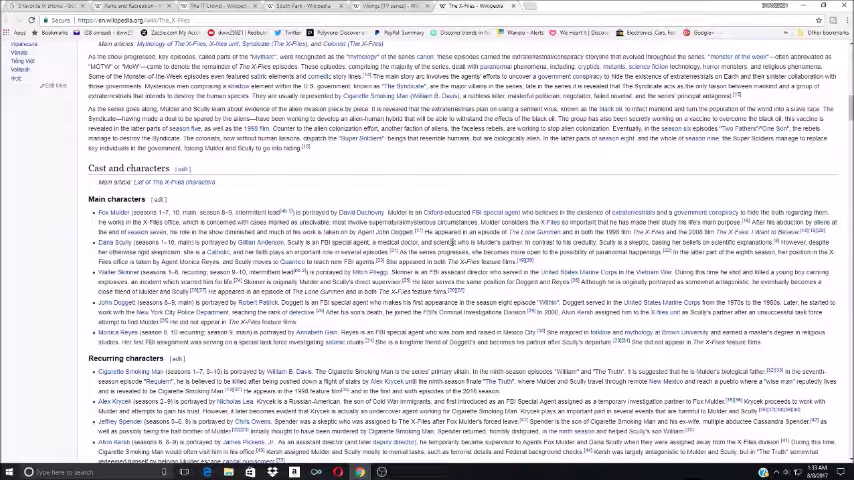
{"action": "left_click_drag", "start_coordinate": [445, 240], "coordinate": [451, 252]}
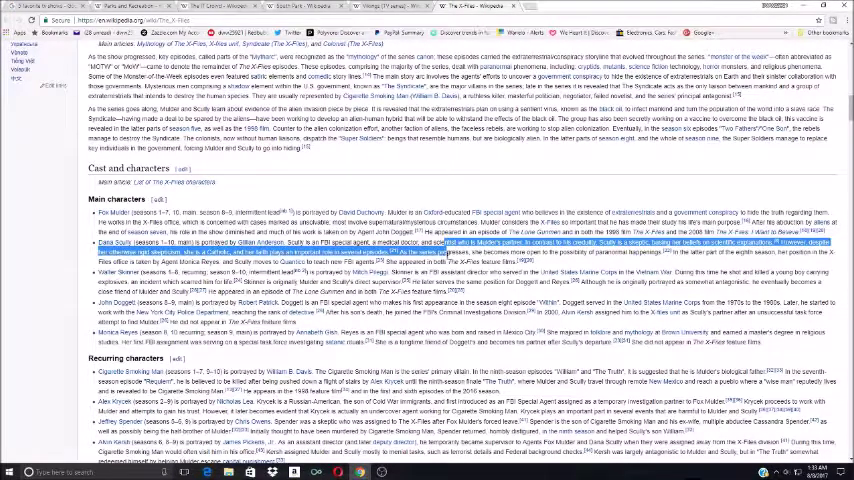
{"action": "left_click", "coordinate": [295, 163]}
{"action": "left_click_drag", "start_coordinate": [440, 241], "coordinate": [440, 252]}
{"action": "left_click", "coordinate": [295, 163]}
{"action": "scroll", "coordinate": [448, 243], "scroll_direction": "down", "scroll_amount": 10}
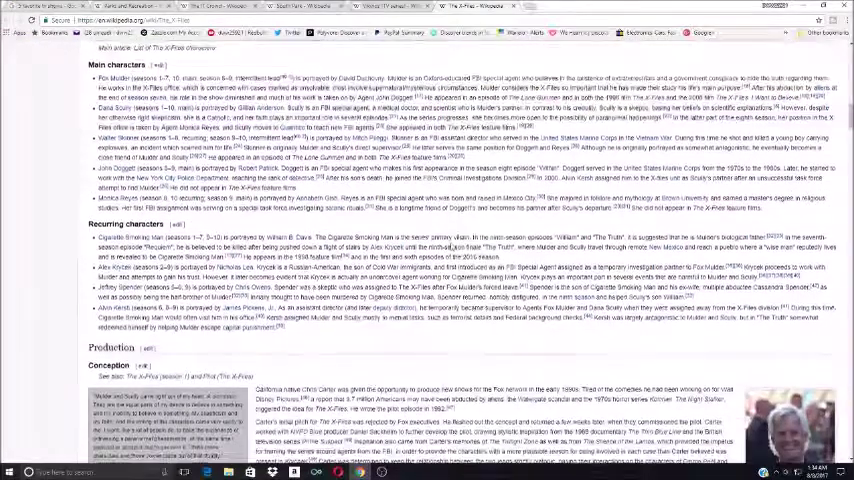
{"action": "scroll", "coordinate": [448, 243], "scroll_direction": "down", "scroll_amount": 2}
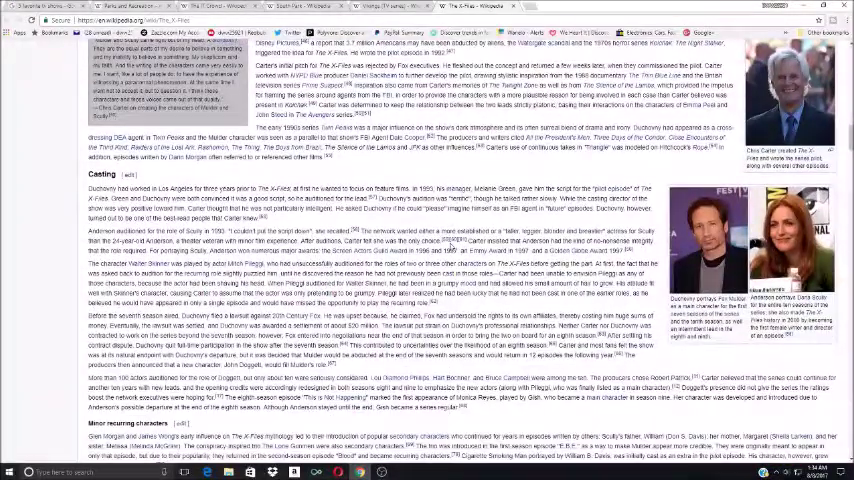
{"action": "scroll", "coordinate": [448, 243], "scroll_direction": "down", "scroll_amount": 8}
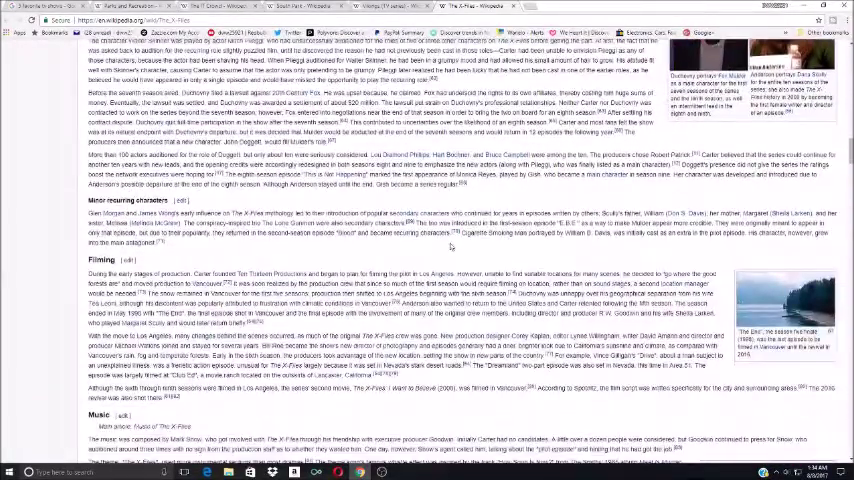
{"action": "scroll", "coordinate": [448, 243], "scroll_direction": "down", "scroll_amount": 4}
{"action": "scroll", "coordinate": [448, 243], "scroll_direction": "down", "scroll_amount": 5}
{"action": "scroll", "coordinate": [448, 243], "scroll_direction": "down", "scroll_amount": 3}
{"action": "scroll", "coordinate": [448, 243], "scroll_direction": "up", "scroll_amount": 4}
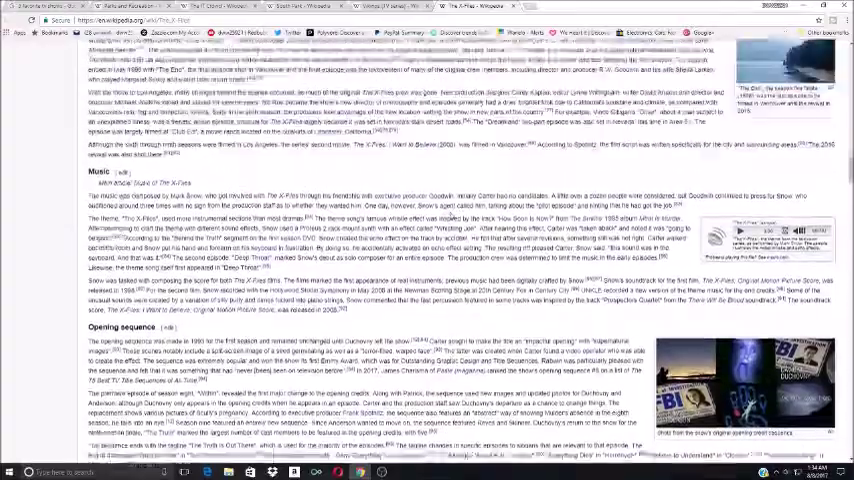
{"action": "scroll", "coordinate": [448, 243], "scroll_direction": "up", "scroll_amount": 8}
{"action": "scroll", "coordinate": [448, 243], "scroll_direction": "up", "scroll_amount": 5}
{"action": "scroll", "coordinate": [448, 243], "scroll_direction": "up", "scroll_amount": 3}
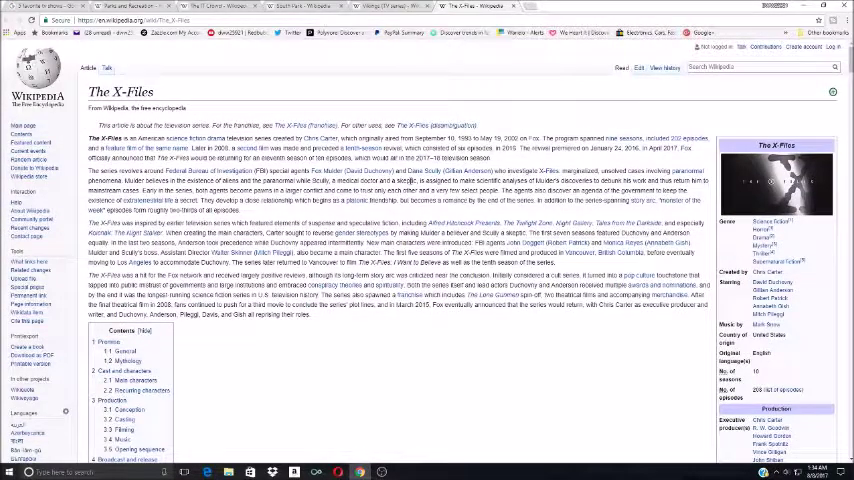
{"action": "left_click_drag", "start_coordinate": [410, 180], "coordinate": [410, 190]}
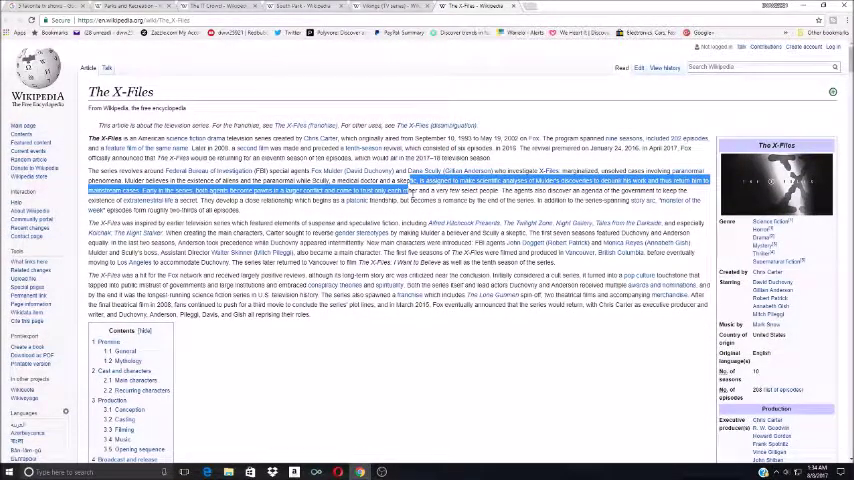
{"action": "left_click_drag", "start_coordinate": [410, 180], "coordinate": [378, 190]}
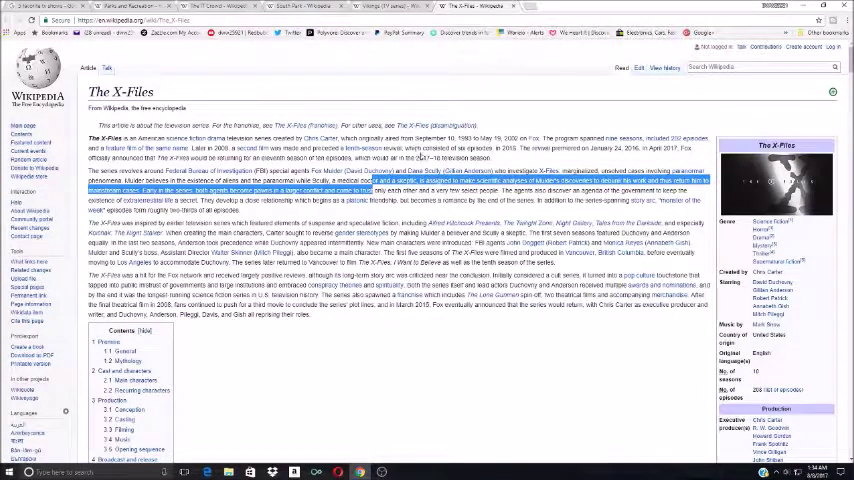
{"action": "left_click", "coordinate": [280, 104]}
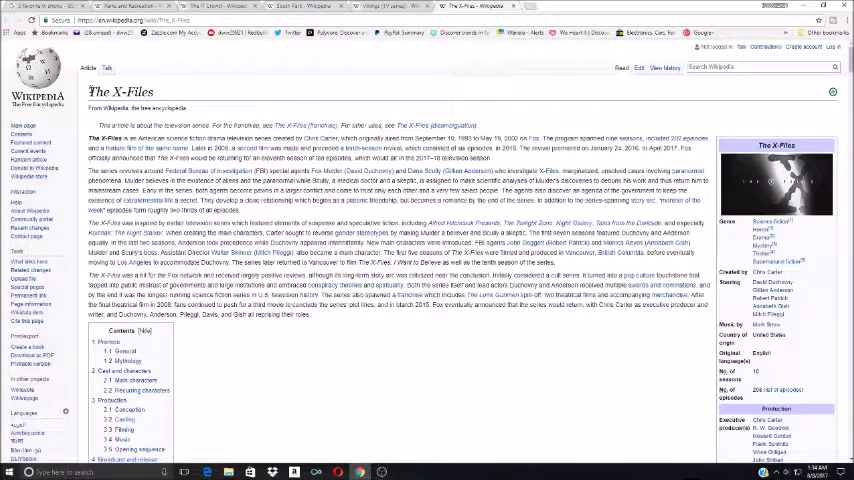
{"action": "left_click_drag", "start_coordinate": [89, 92], "coordinate": [153, 92]}
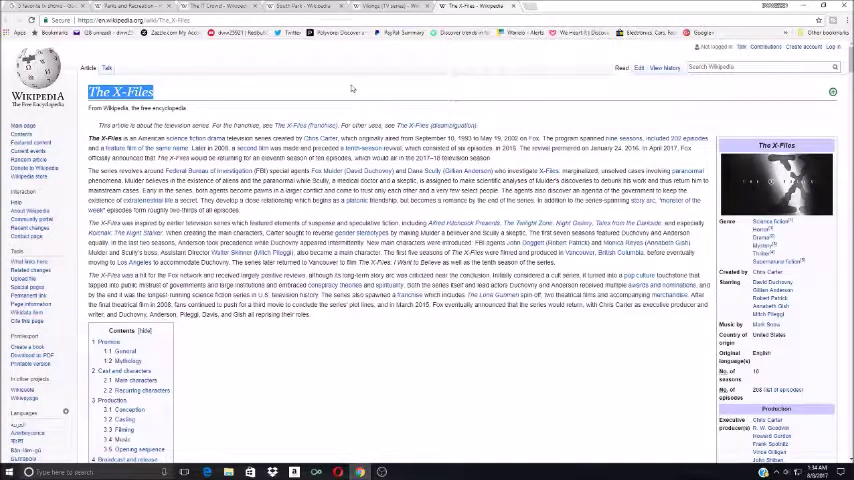
{"action": "left_click", "coordinate": [380, 7]}
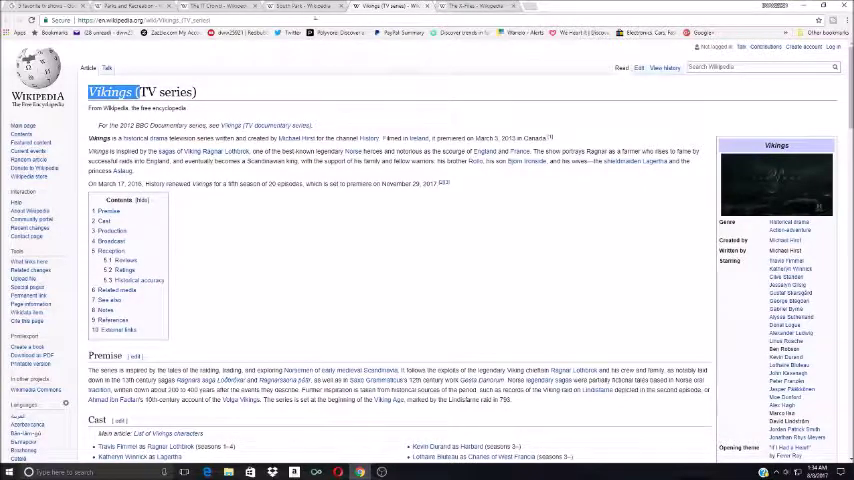
Revisit the South Park and The IT Crowd tabs, highlighting each article title.
{"action": "left_click", "coordinate": [300, 7]}
{"action": "left_click_drag", "start_coordinate": [88, 92], "coordinate": [152, 92]}
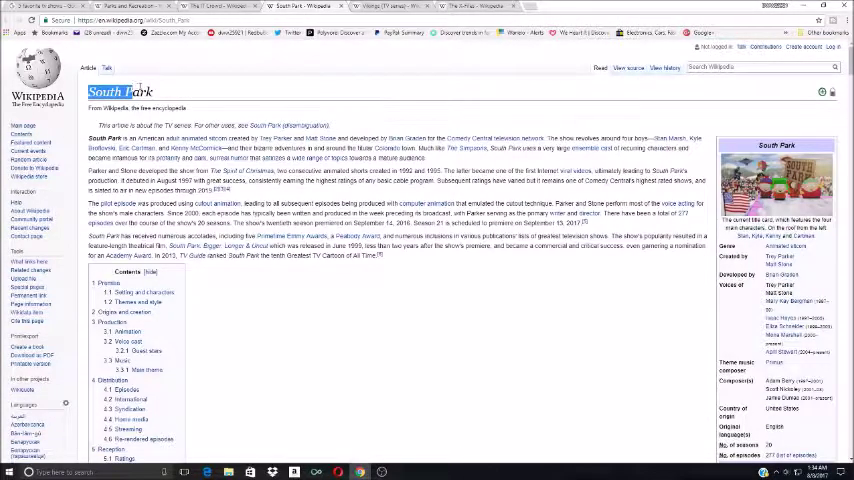
{"action": "left_click", "coordinate": [213, 7]}
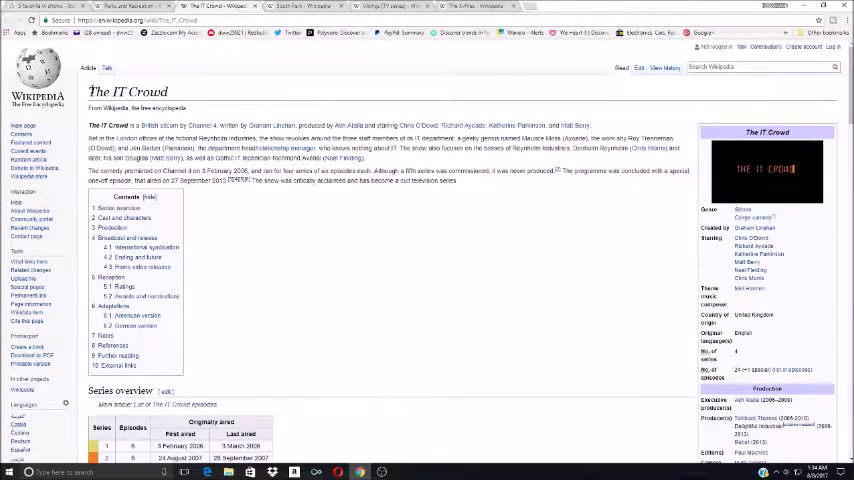
{"action": "left_click_drag", "start_coordinate": [88, 92], "coordinate": [168, 92]}
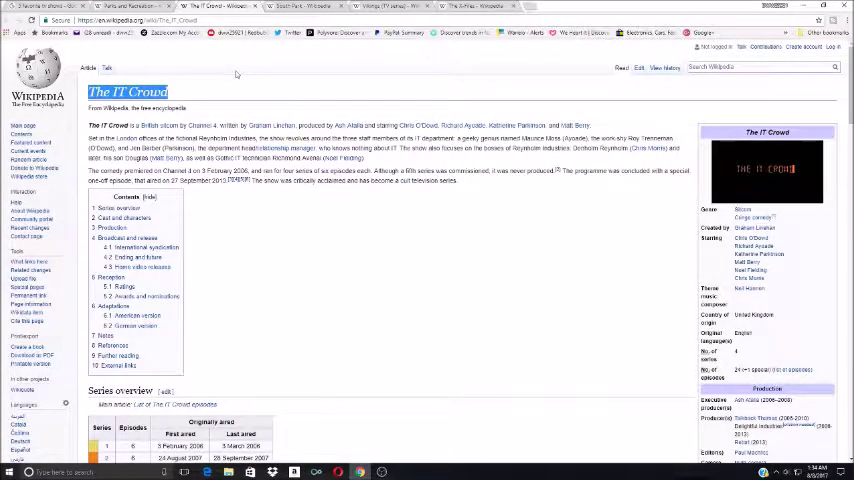
Highlight the Parks and Recreation title, then restore the OBS Studio window.
{"action": "left_click", "coordinate": [130, 7]}
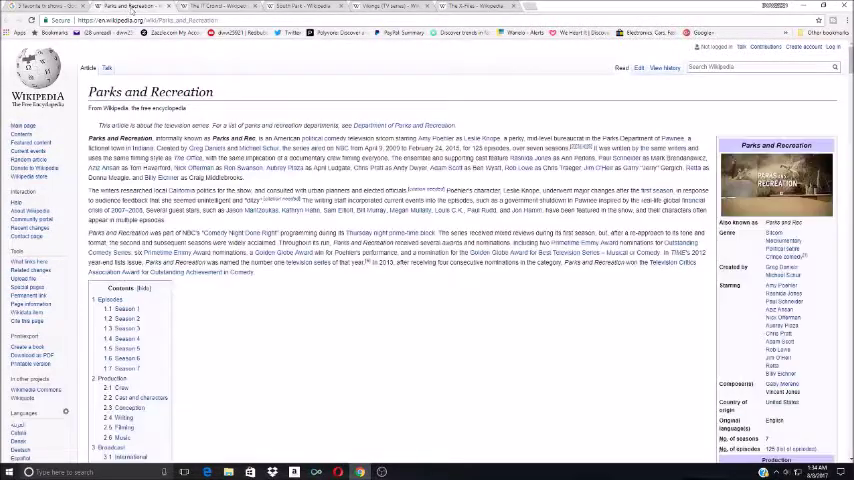
{"action": "left_click_drag", "start_coordinate": [89, 92], "coordinate": [218, 94]}
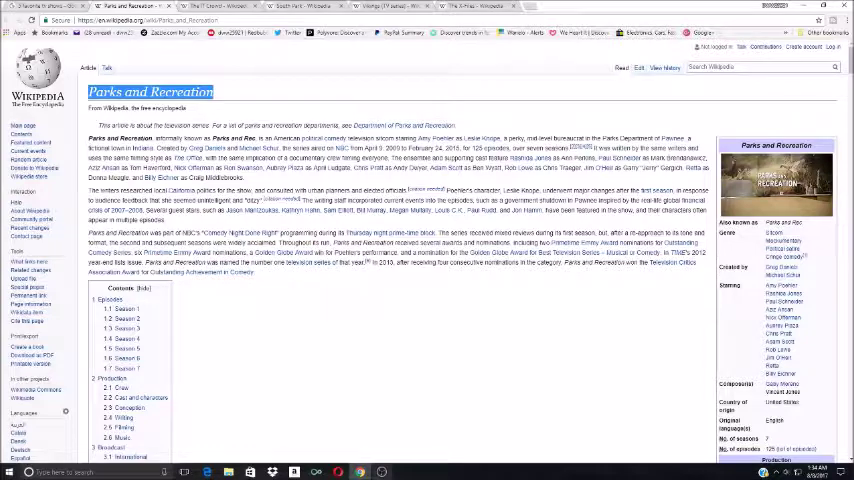
{"action": "left_click", "coordinate": [381, 472]}
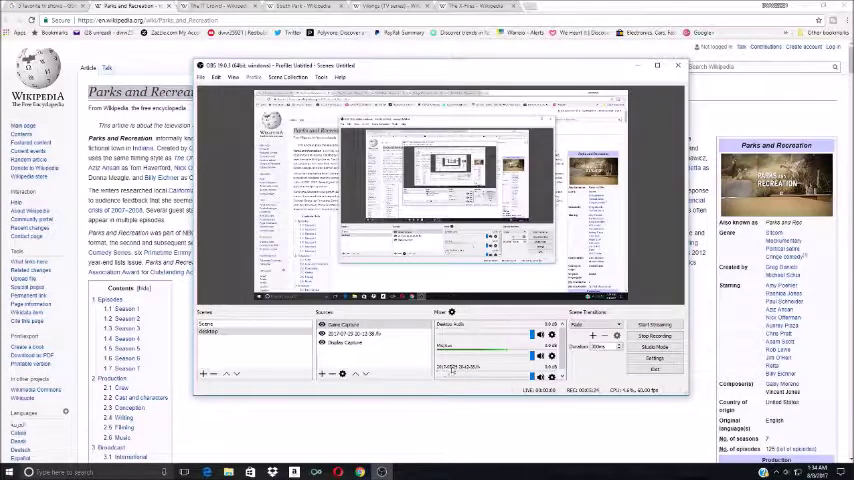